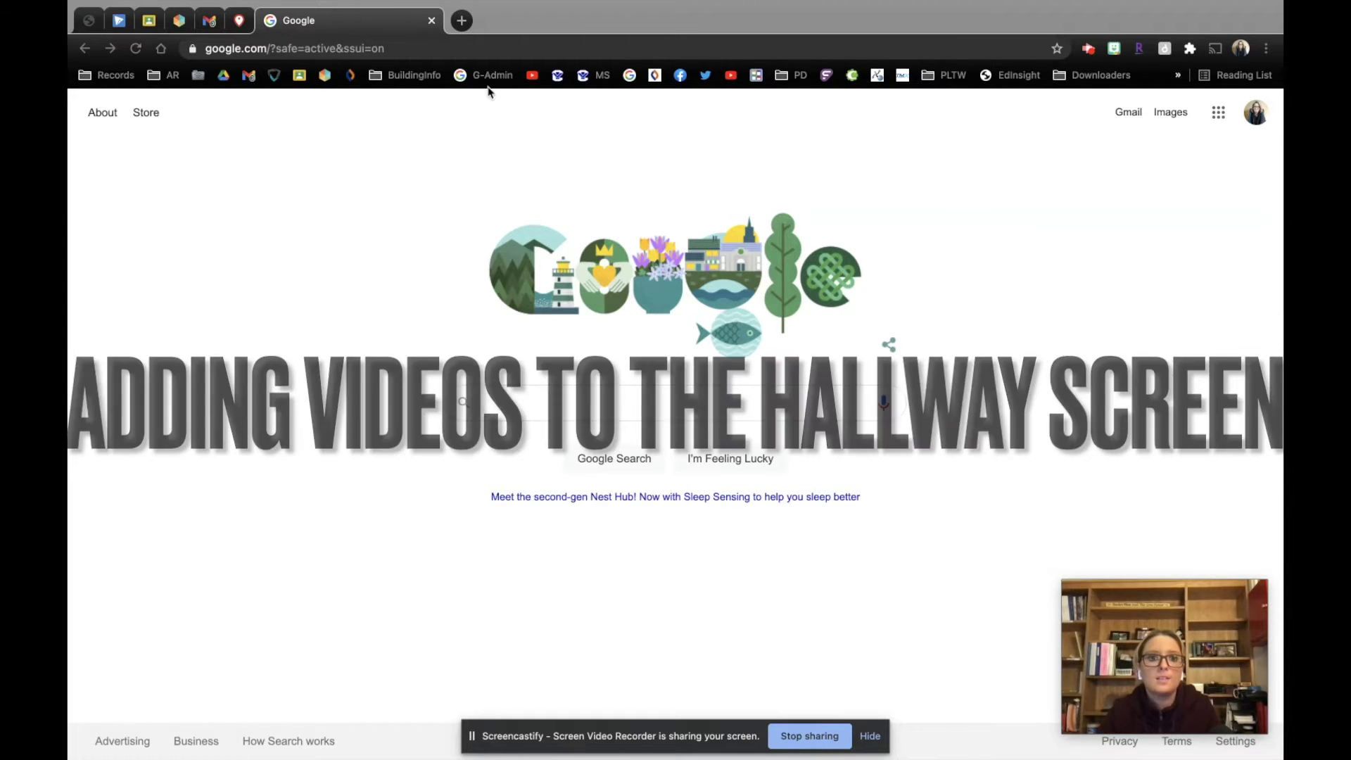
Step: Load the System Channels page at video.casdfalcons.org in Chrome
{"action": "left_click", "coordinate": [489, 47]}
{"action": "type", "text": "video"}
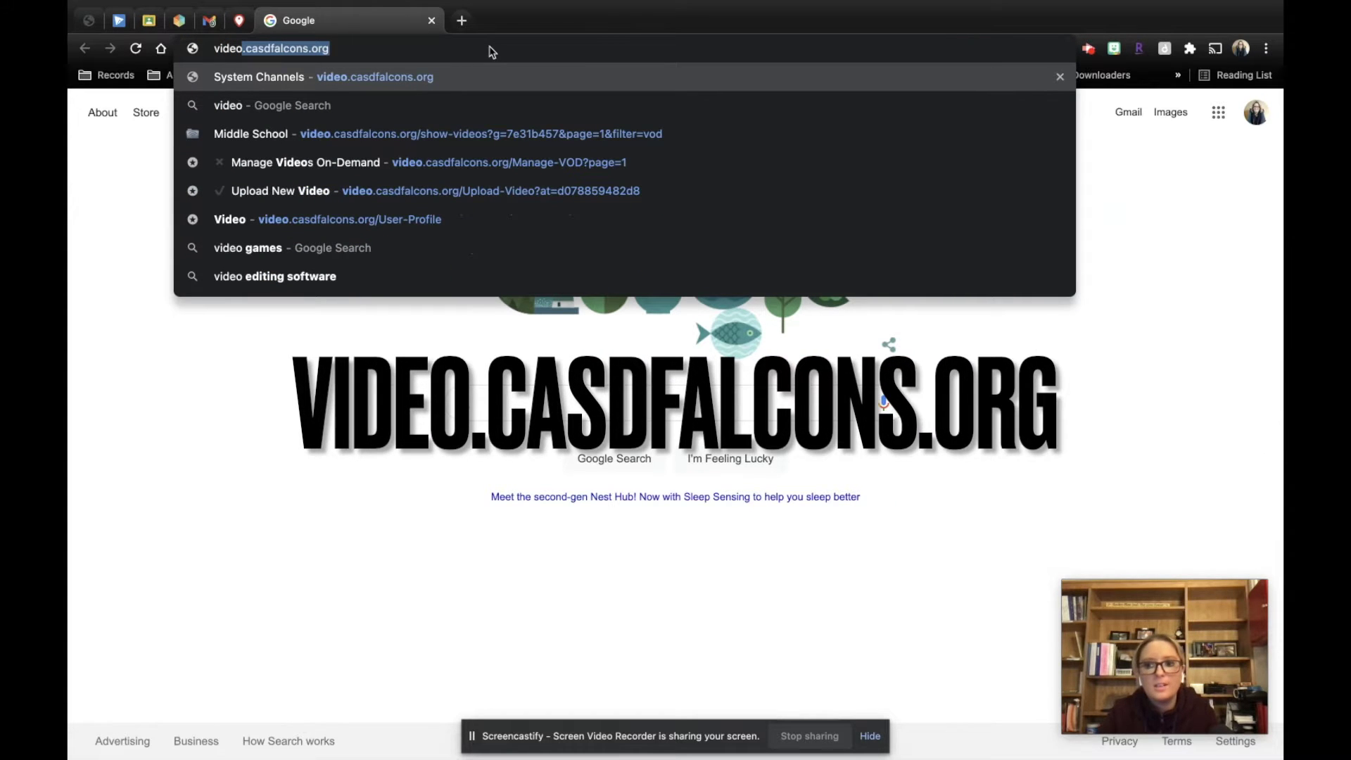
{"action": "key", "text": "Return"}
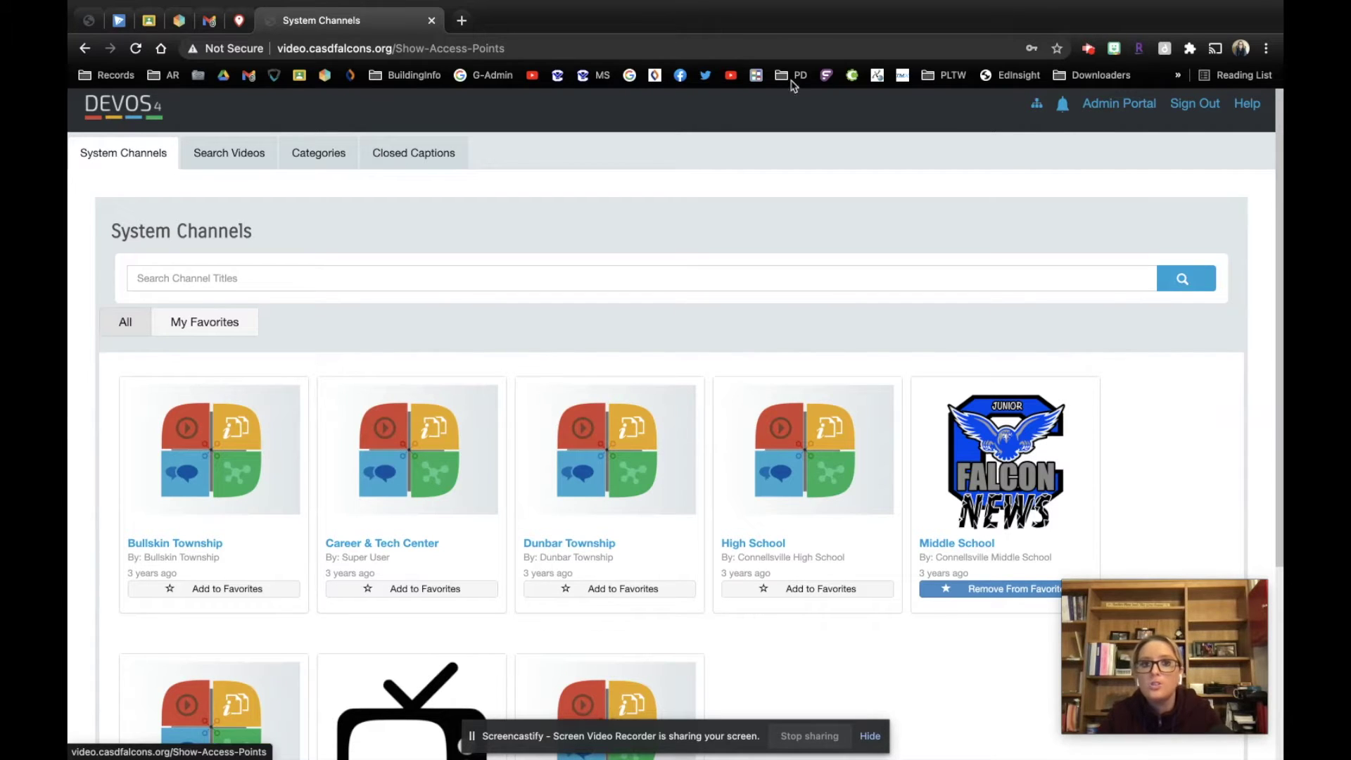
Step: Open the Connellsville Middle School admin profile and expand the Media sidebar menu
{"action": "left_click", "coordinate": [1136, 105]}
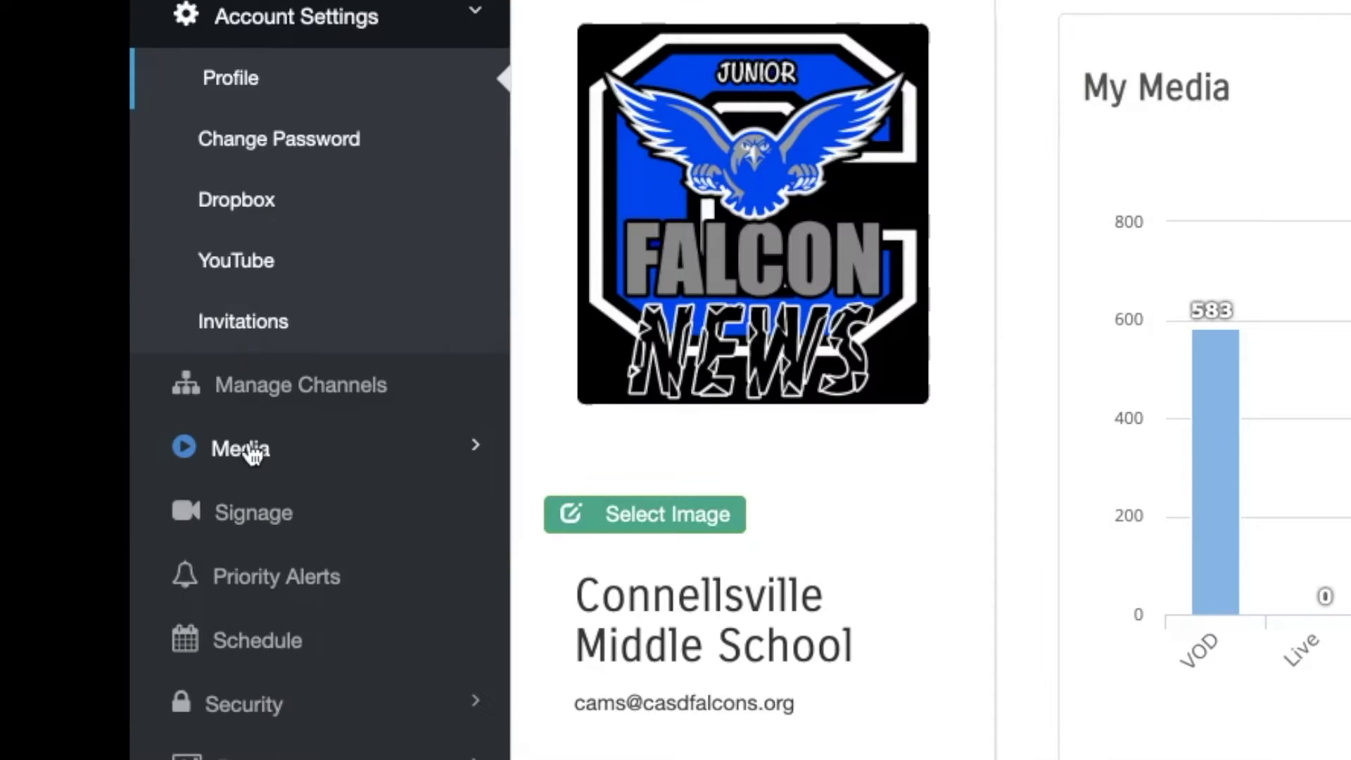
{"action": "left_click", "coordinate": [138, 367]}
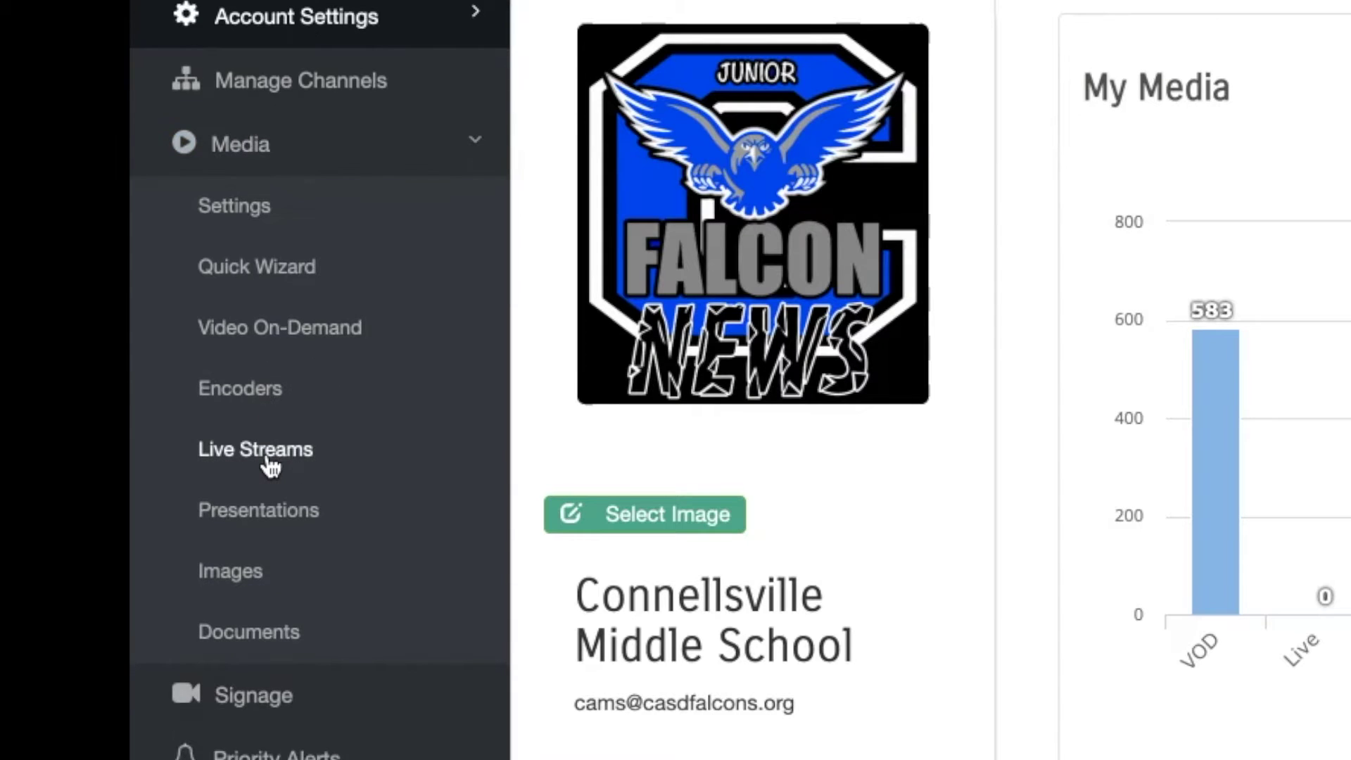
Step: From Video On-Demand, start an Upload New Video form and bring up its file chooser
{"action": "left_click", "coordinate": [266, 336]}
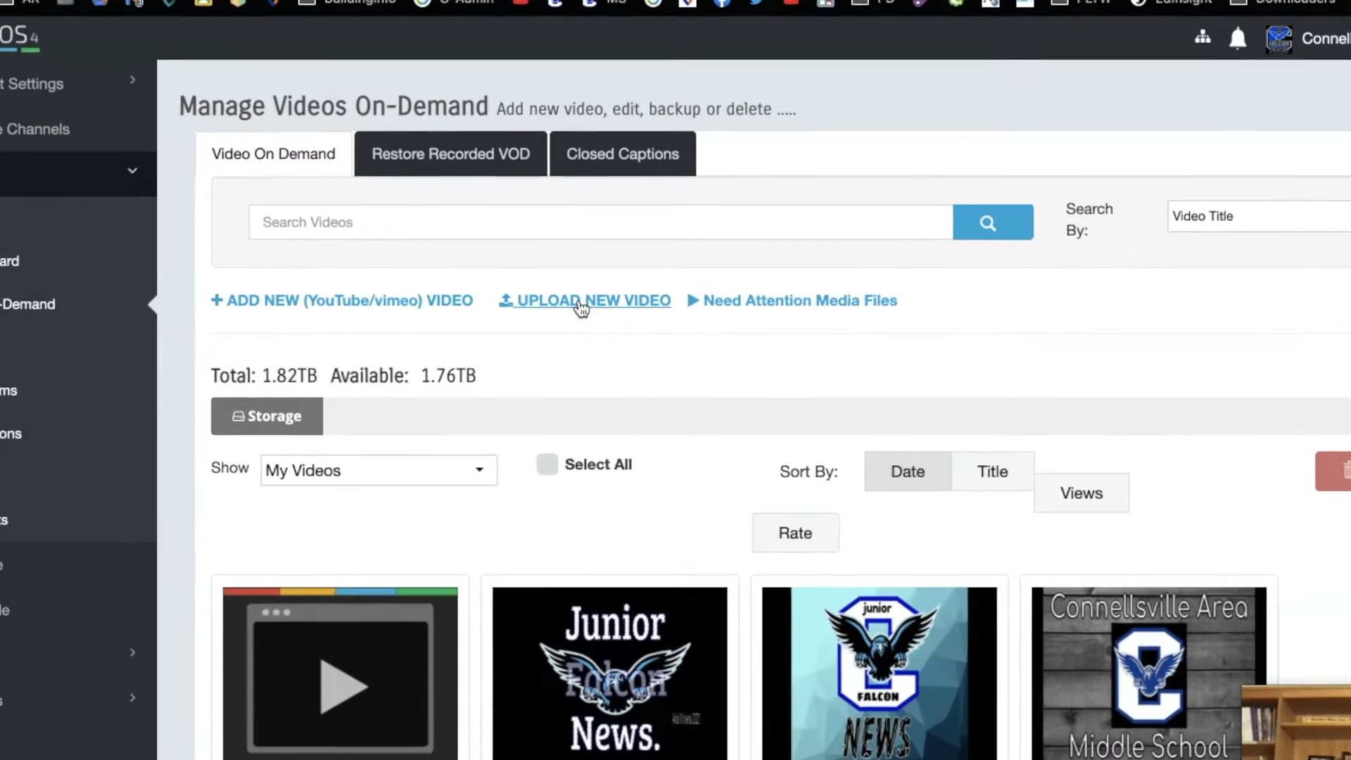
{"action": "left_click", "coordinate": [581, 307]}
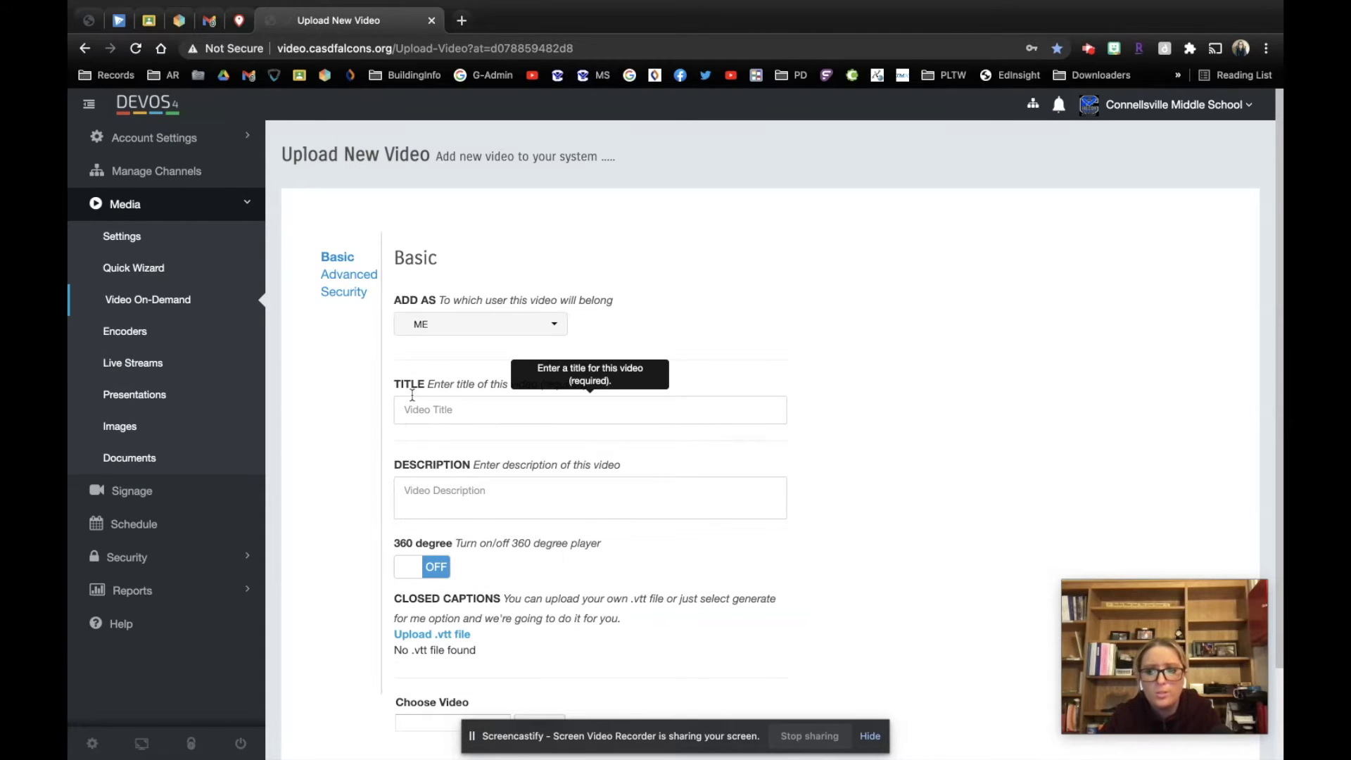
{"action": "scroll", "coordinate": [412, 395], "scroll_direction": "down", "scroll_amount": 2}
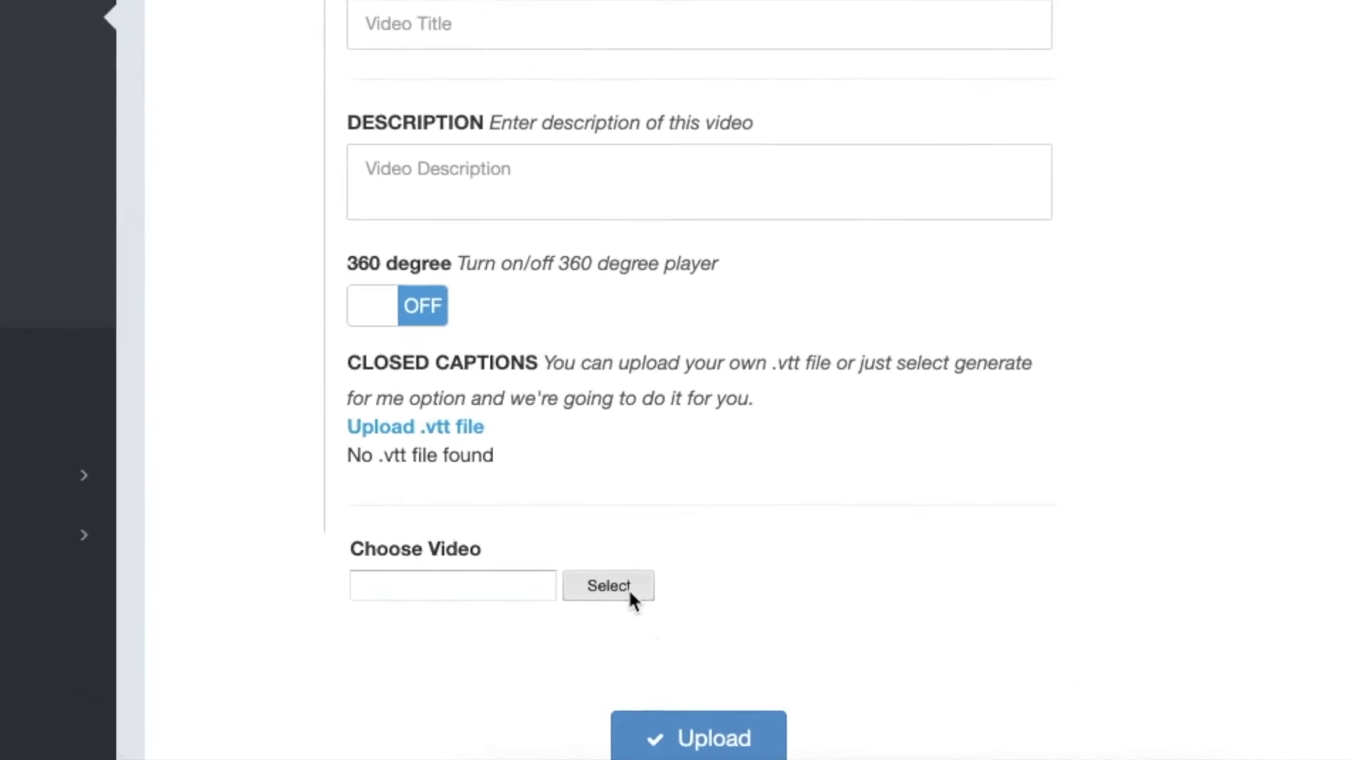
{"action": "left_click", "coordinate": [630, 592]}
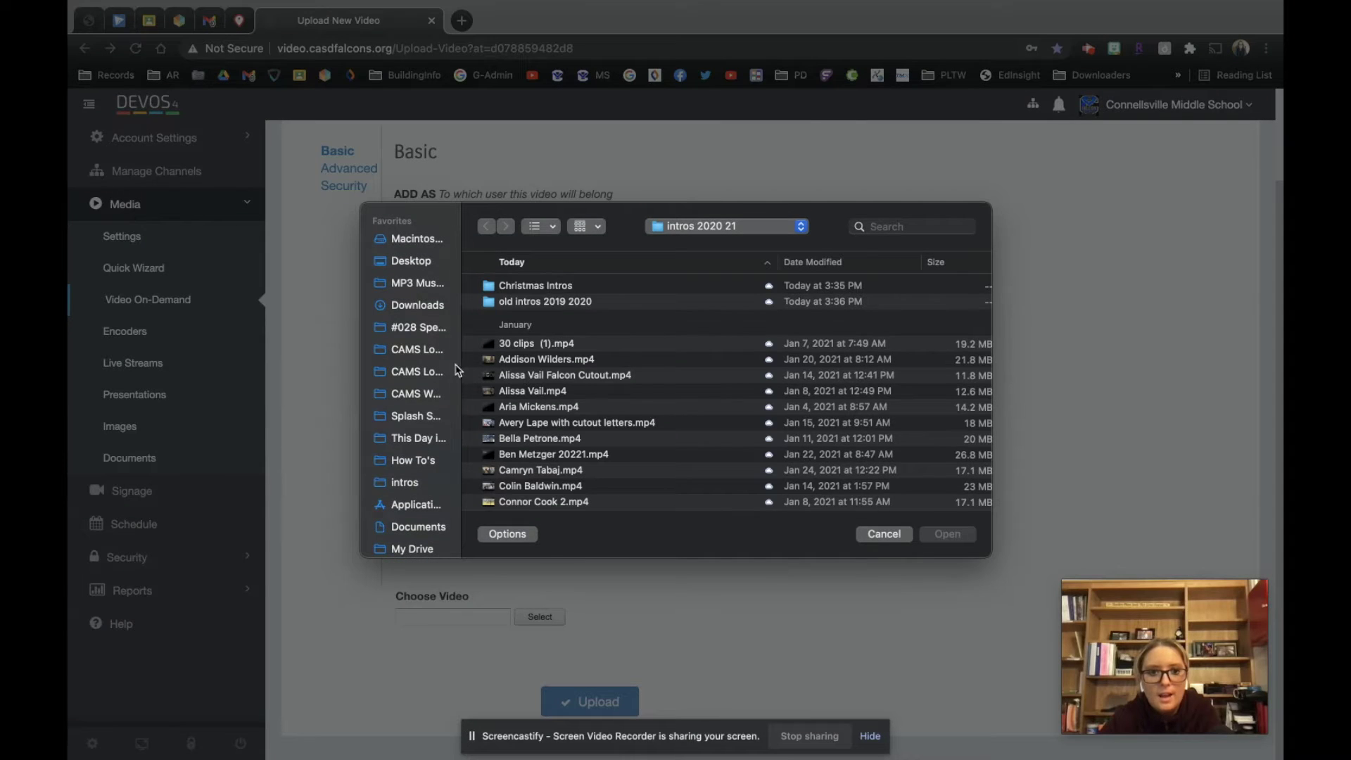
Step: Browse Google Drive's Shared drives to Digital Media Files > FINAL VIDEOS > intros 2020 21
{"action": "scroll", "coordinate": [415, 394], "scroll_direction": "down", "scroll_amount": 5}
{"action": "left_click", "coordinate": [406, 402]}
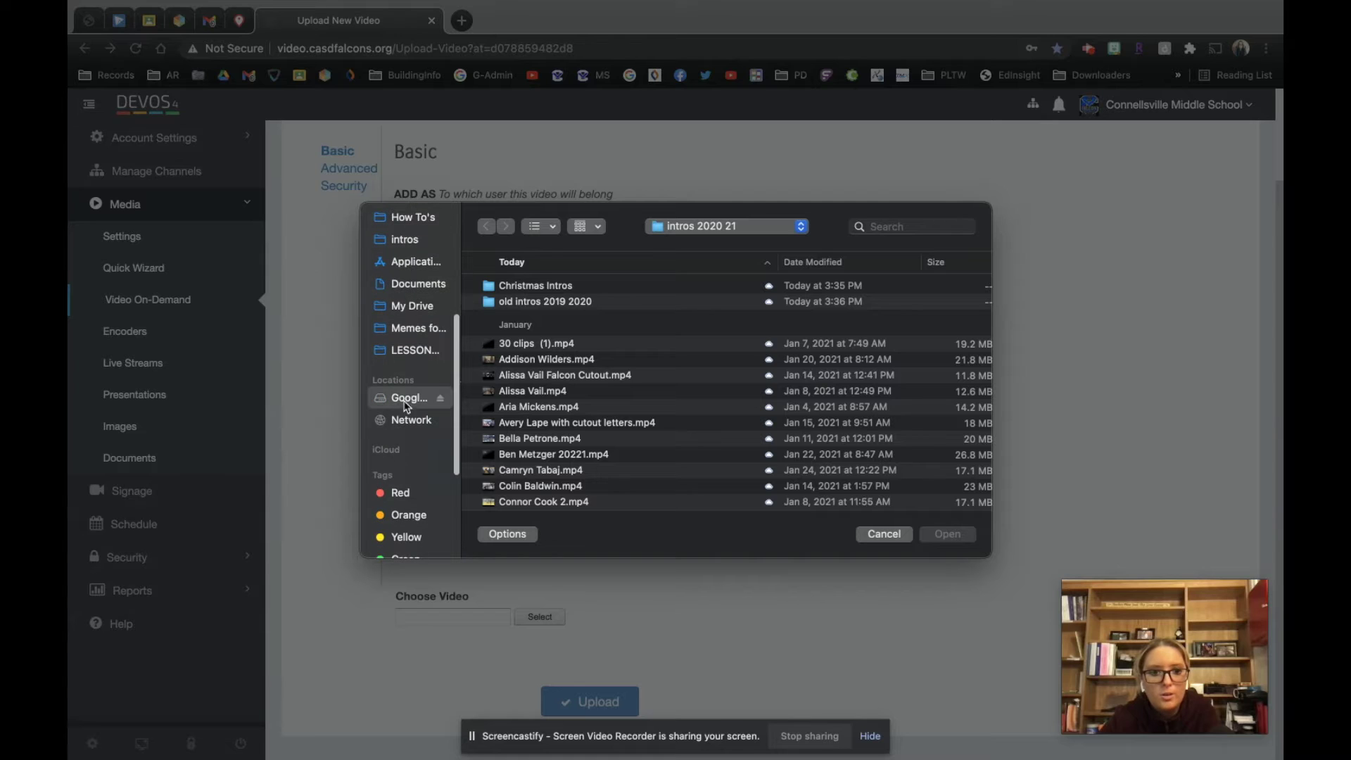
{"action": "double_click", "coordinate": [524, 303]}
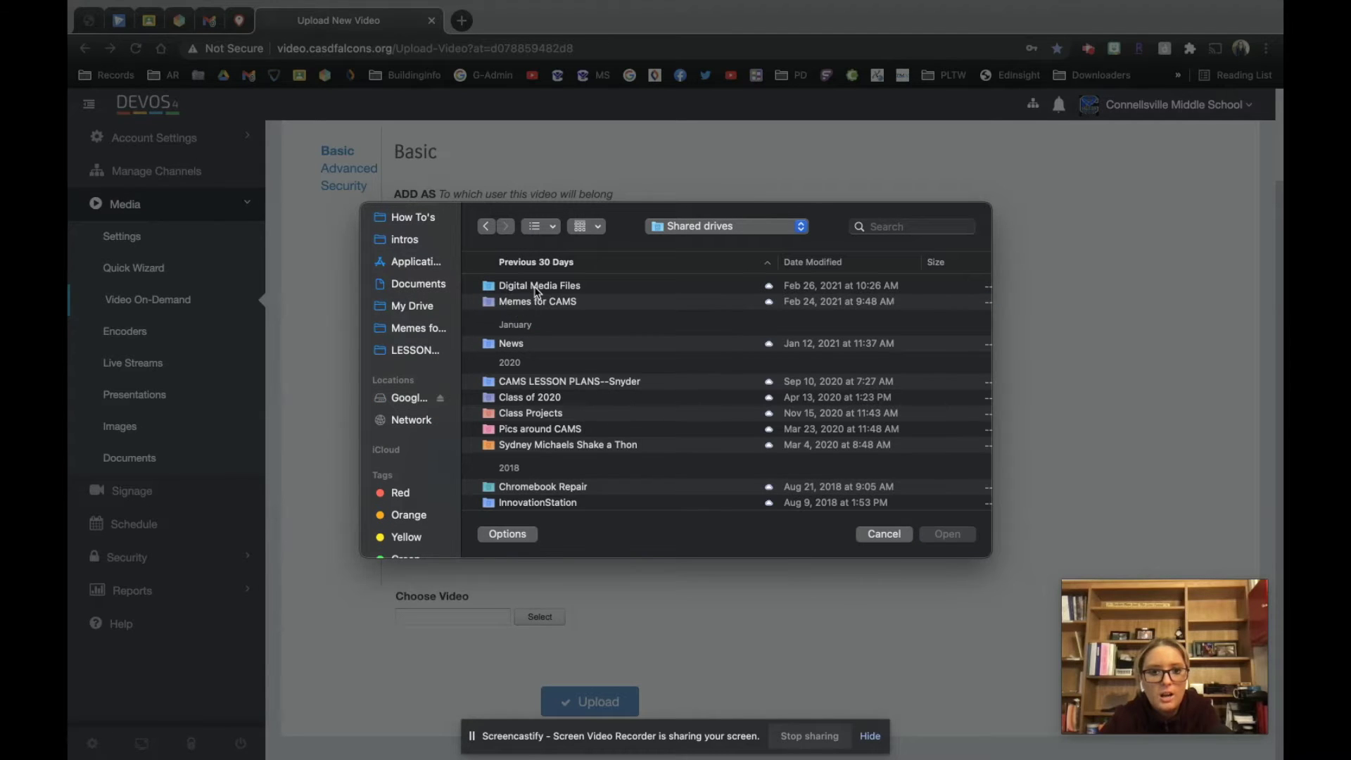
{"action": "double_click", "coordinate": [536, 287]}
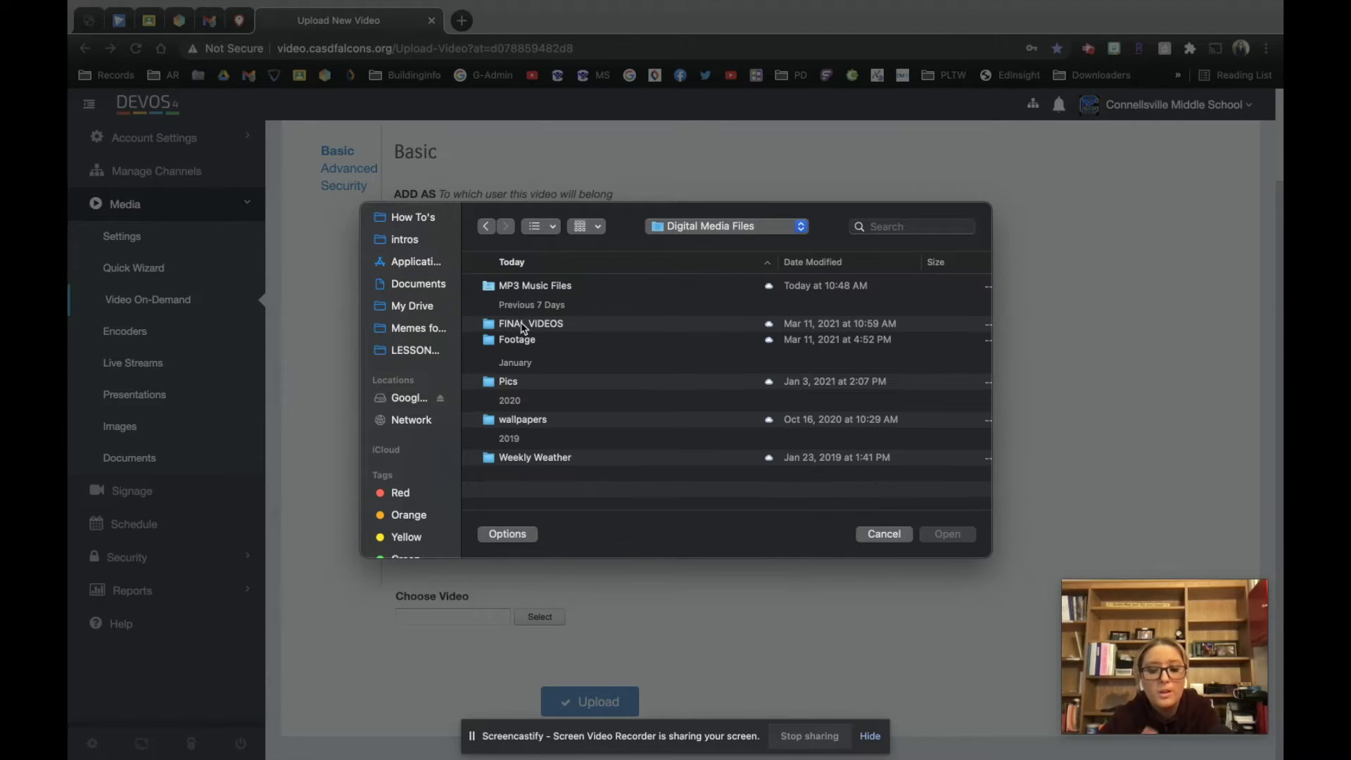
{"action": "double_click", "coordinate": [524, 324]}
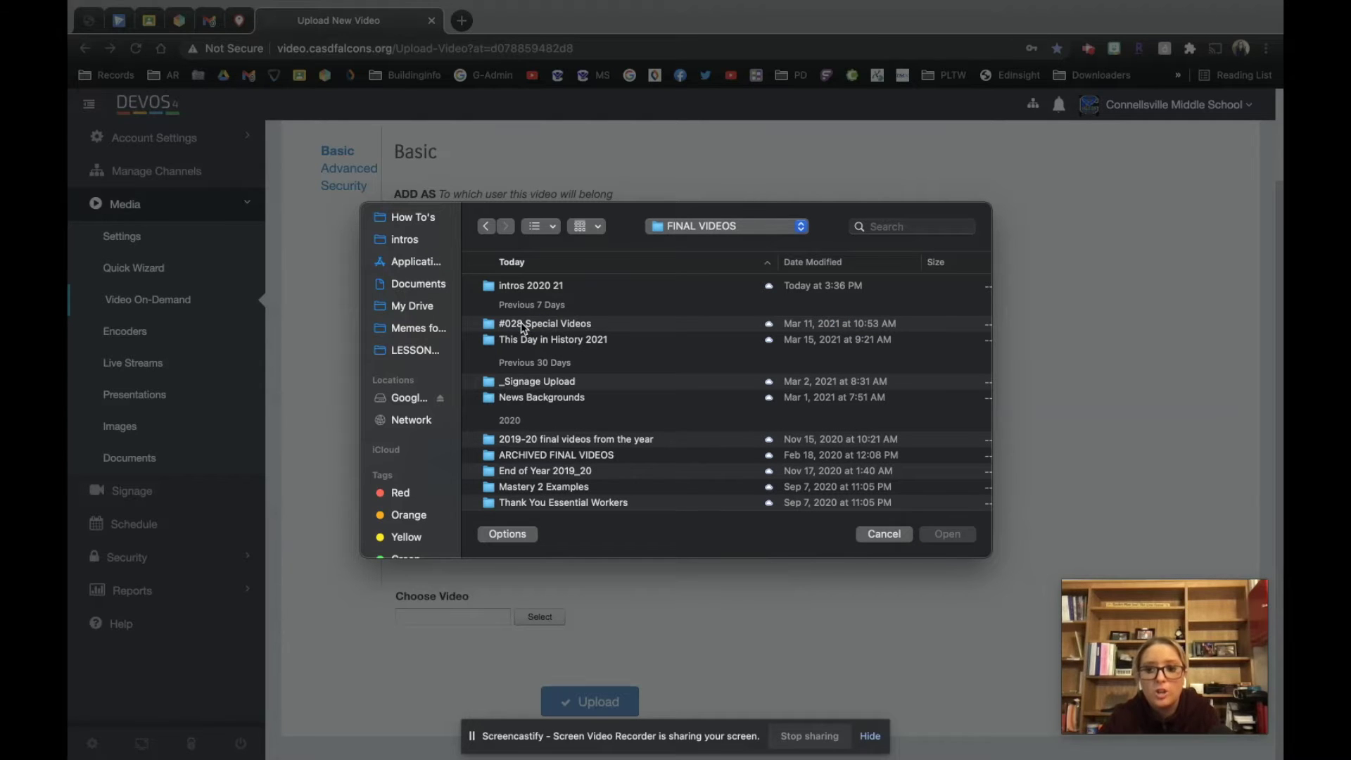
{"action": "double_click", "coordinate": [552, 286]}
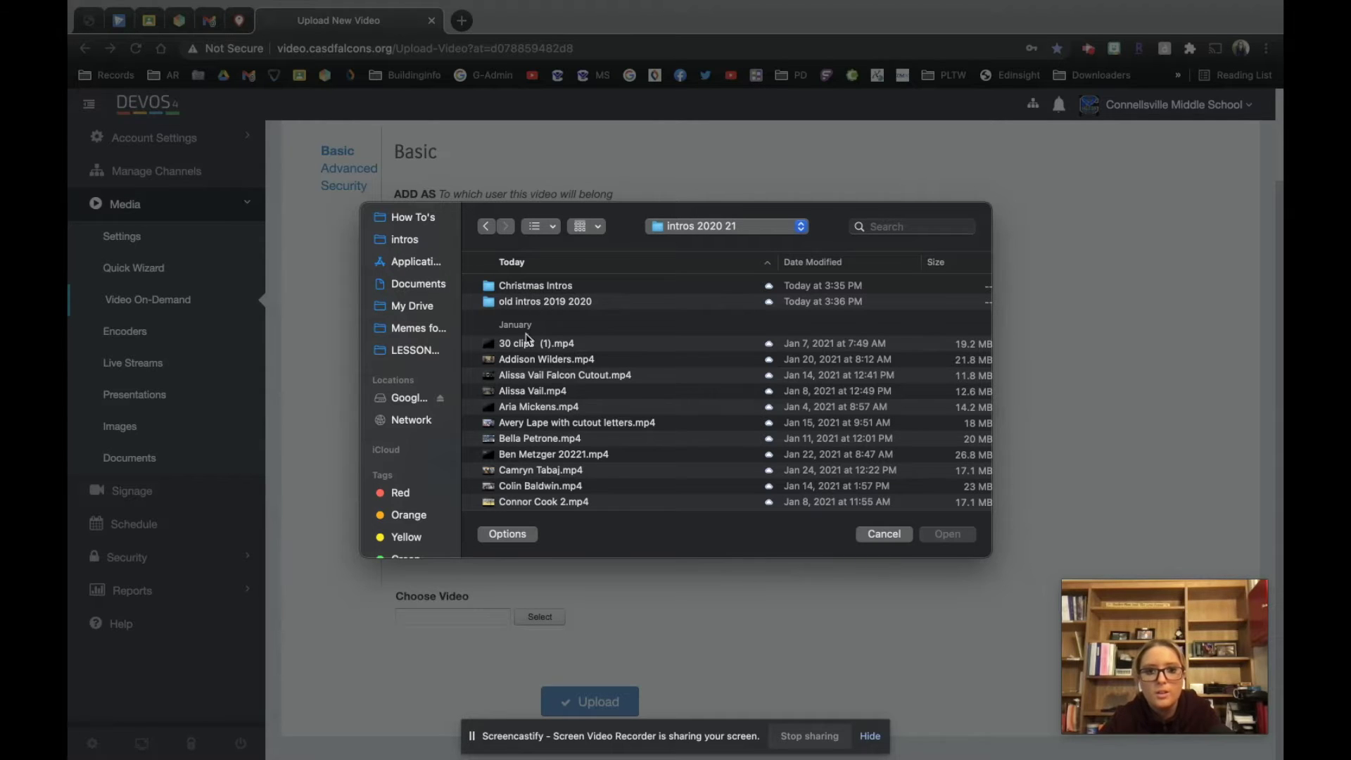
Step: Find 30 clips (1).mp4 in the intros 2020 21 file list and attach it
{"action": "scroll", "coordinate": [538, 434], "scroll_direction": "down", "scroll_amount": 10}
{"action": "scroll", "coordinate": [538, 434], "scroll_direction": "up", "scroll_amount": 10}
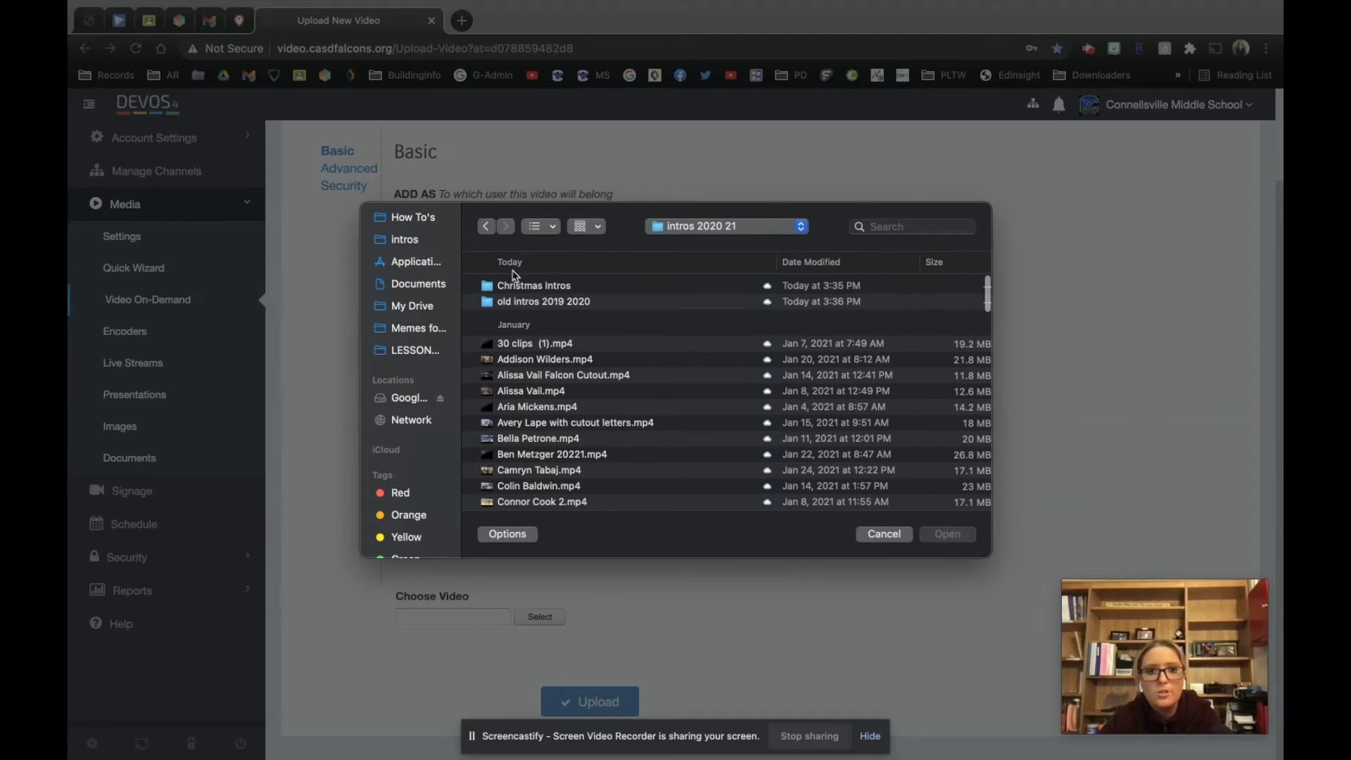
{"action": "left_click", "coordinate": [516, 268]}
{"action": "left_click", "coordinate": [516, 268]}
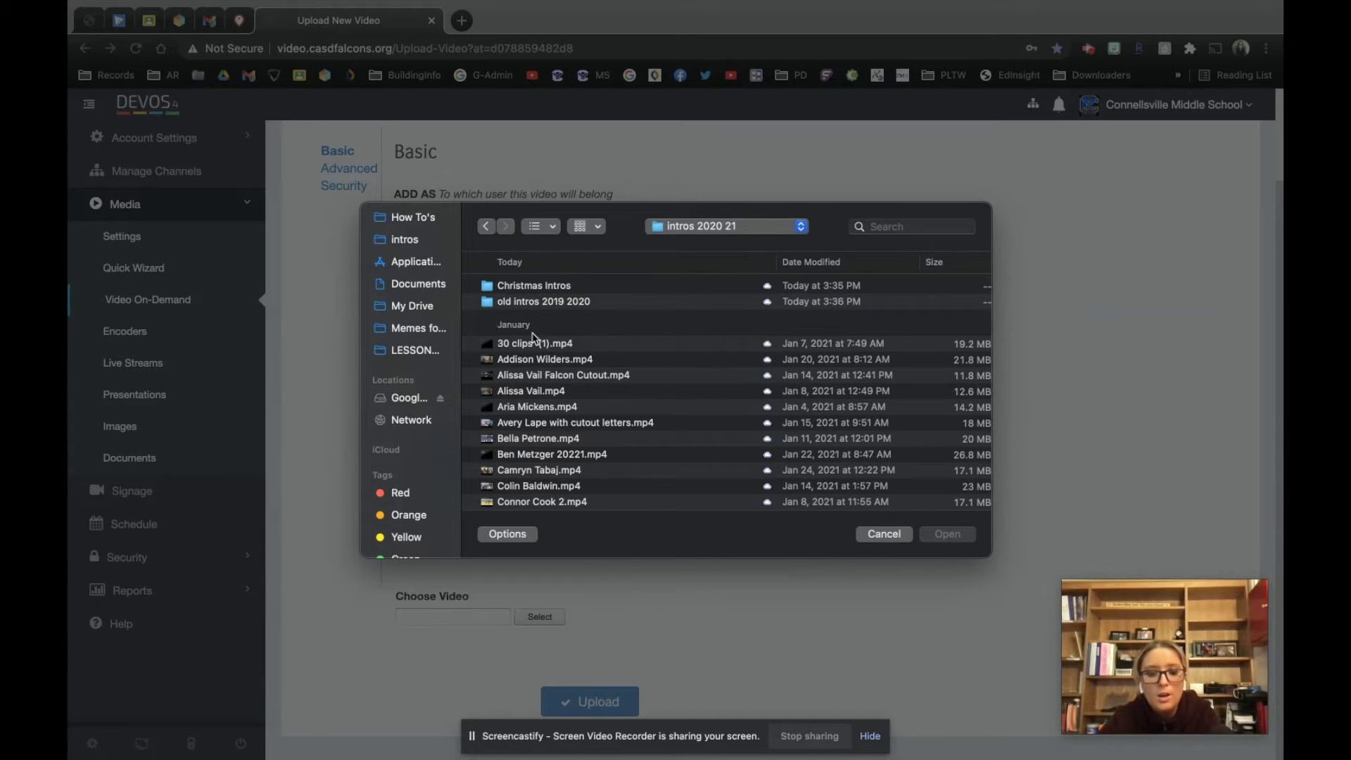
{"action": "scroll", "coordinate": [527, 425], "scroll_direction": "down", "scroll_amount": 3}
{"action": "scroll", "coordinate": [527, 425], "scroll_direction": "down", "scroll_amount": 15}
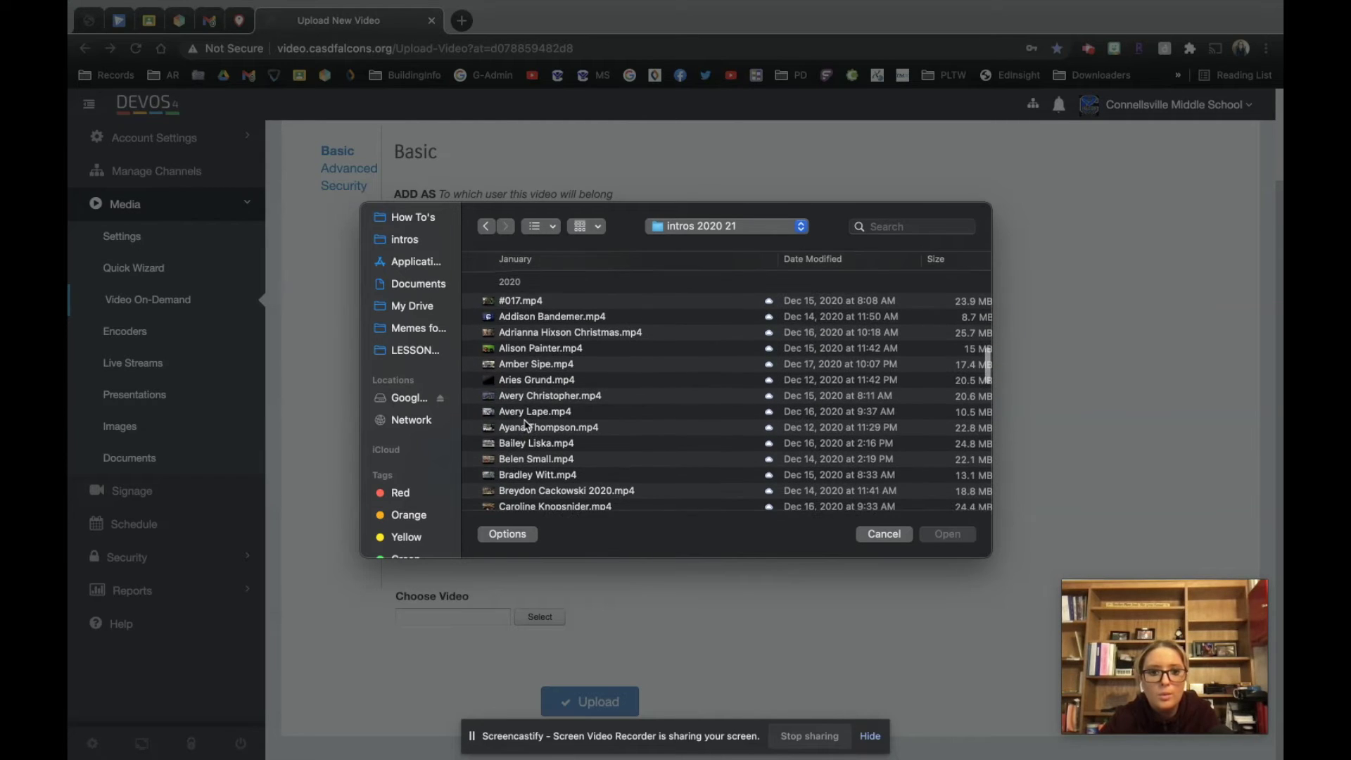
{"action": "scroll", "coordinate": [524, 373], "scroll_direction": "up", "scroll_amount": 10}
{"action": "scroll", "coordinate": [529, 352], "scroll_direction": "up", "scroll_amount": 10}
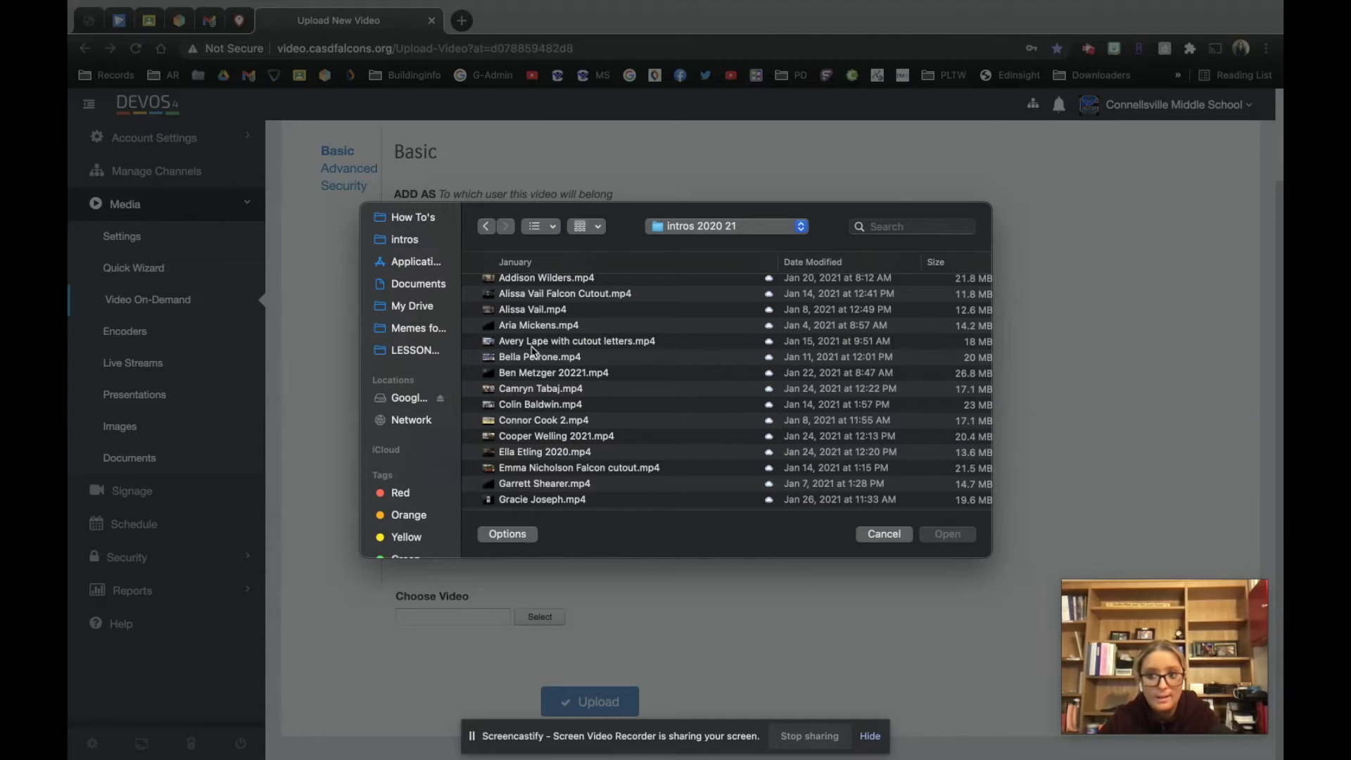
{"action": "scroll", "coordinate": [533, 350], "scroll_direction": "up", "scroll_amount": 5}
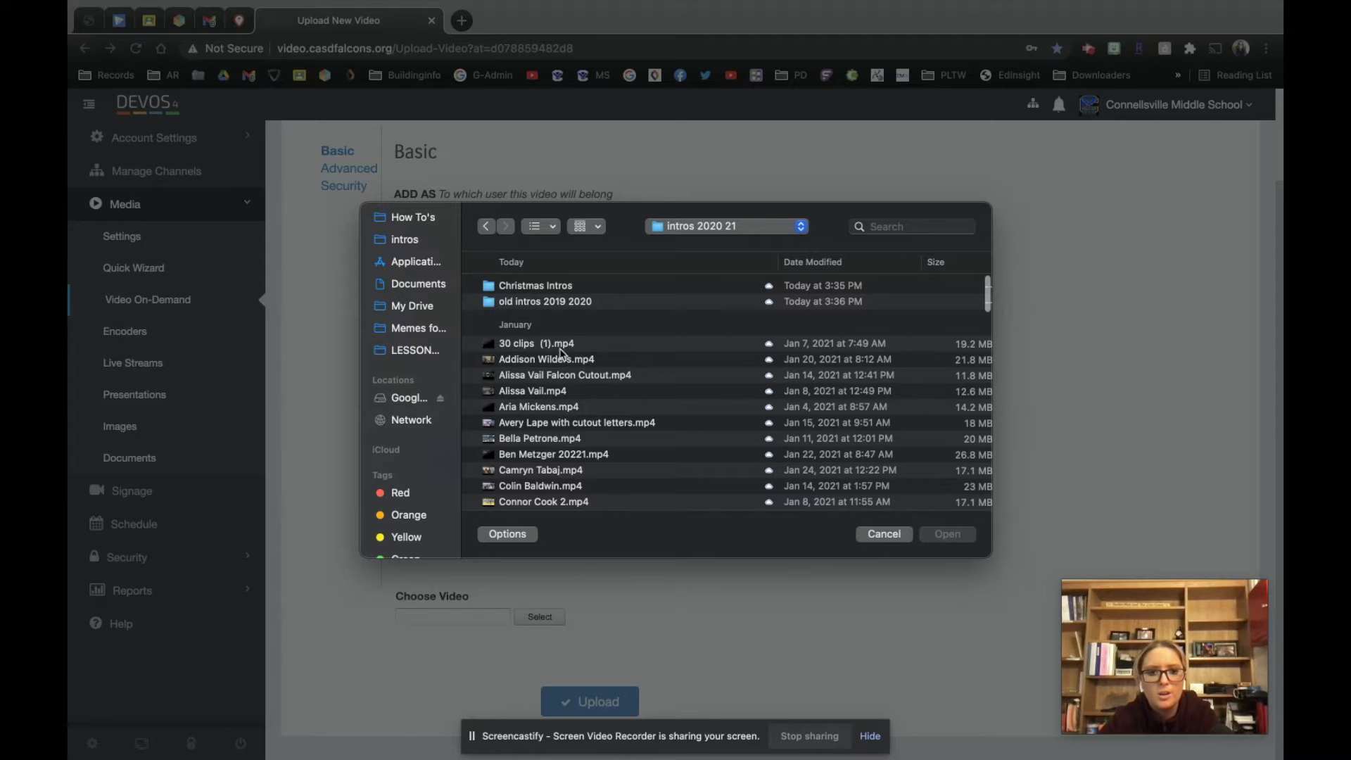
{"action": "scroll", "coordinate": [541, 394], "scroll_direction": "down", "scroll_amount": 1}
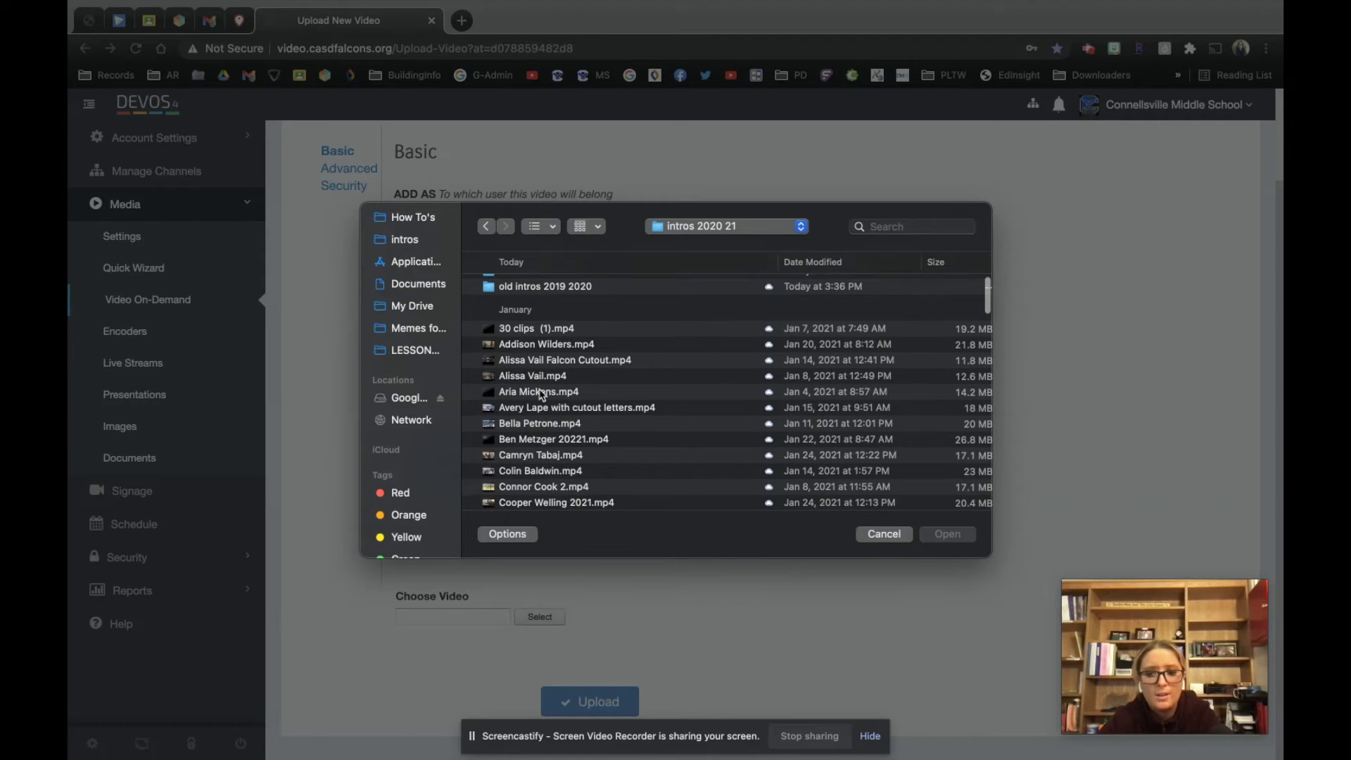
{"action": "double_click", "coordinate": [523, 335]}
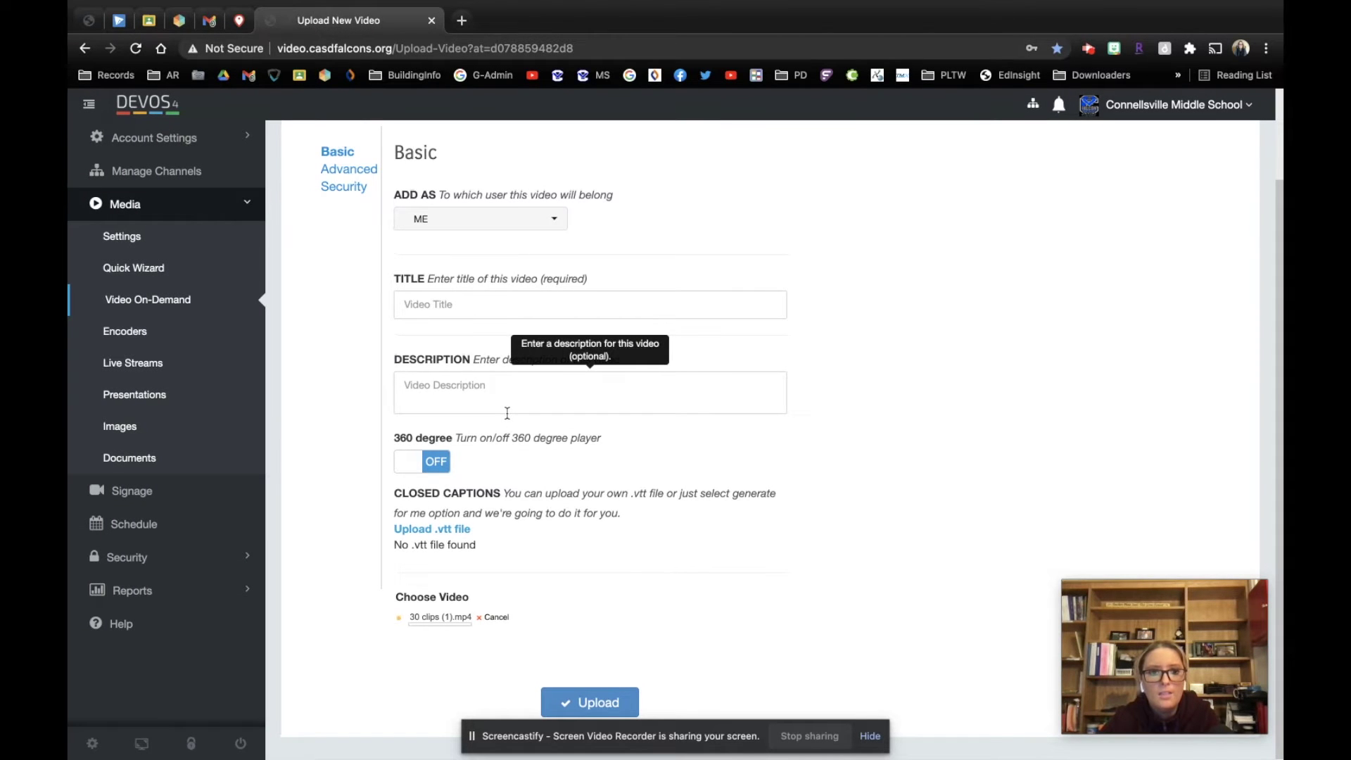
Step: Enter '30 Clips Intro' as the video's title in the Title field
{"action": "left_click", "coordinate": [420, 302]}
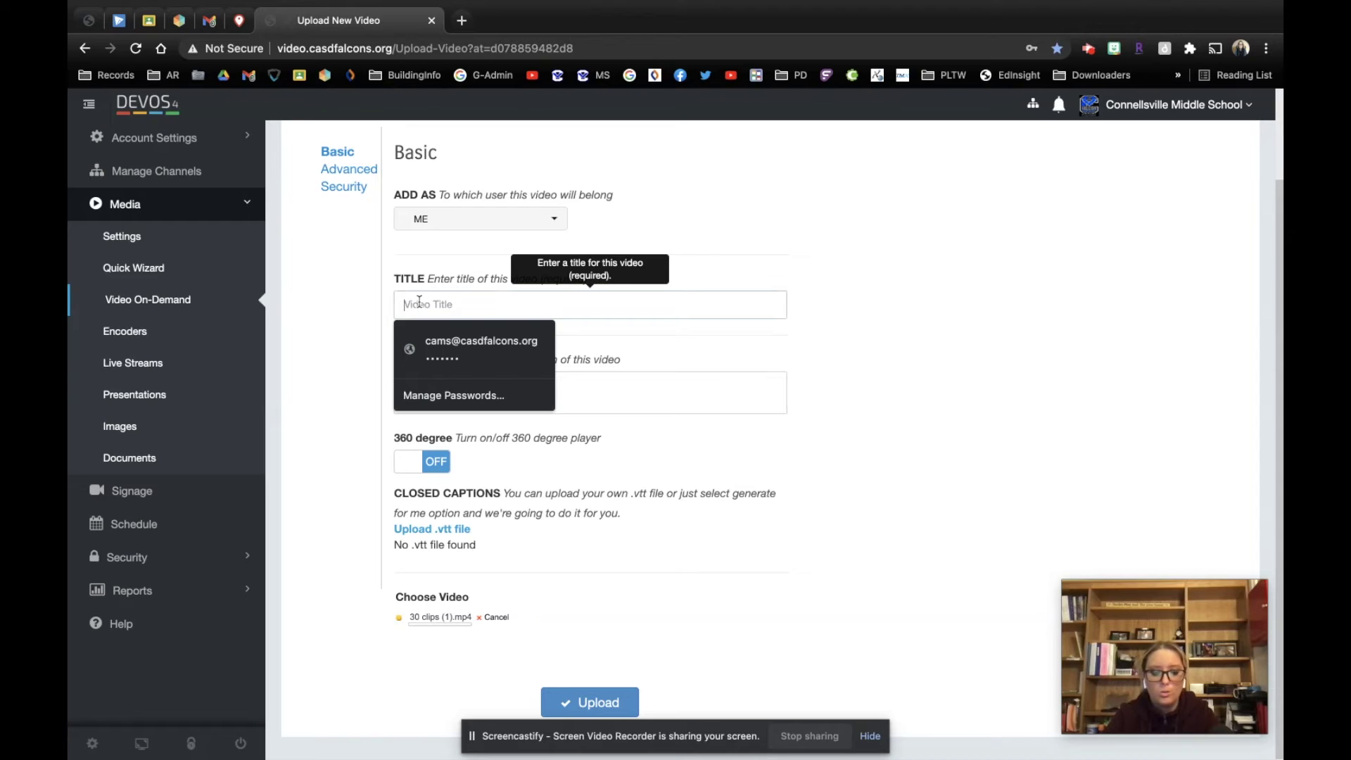
{"action": "type", "text": "30 Clips Int"}
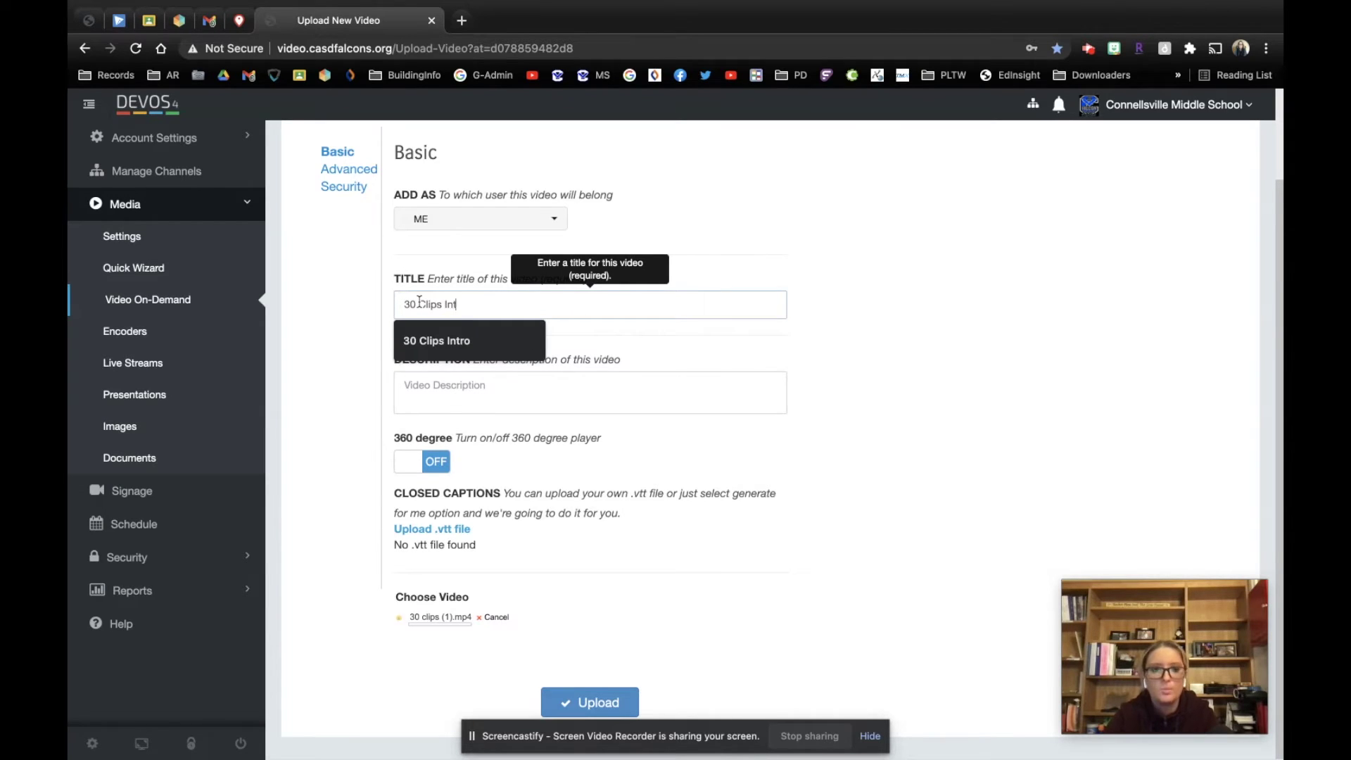
{"action": "type", "text": "ro"}
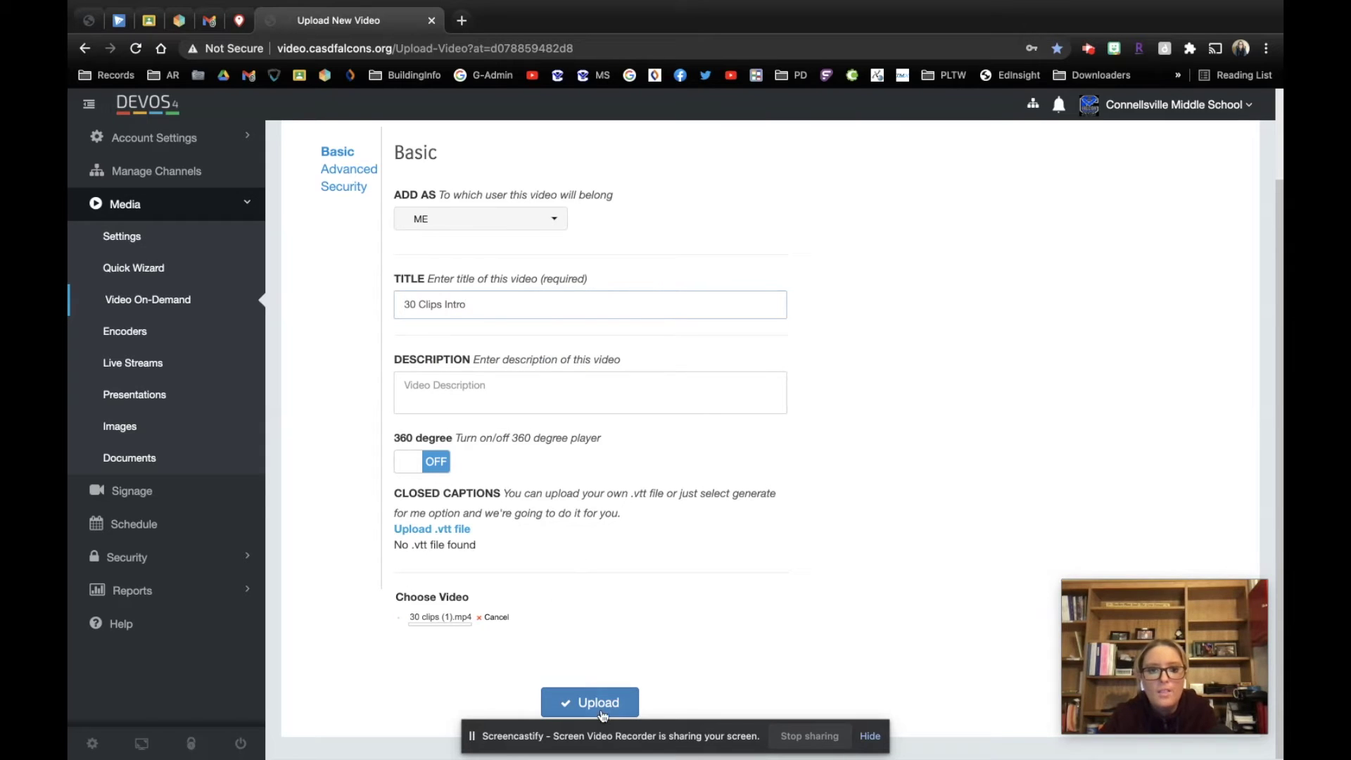
Step: In Advanced settings, publish 30 Clips Intro to the Middle School channel and upload it
{"action": "left_click", "coordinate": [363, 174]}
{"action": "scroll", "coordinate": [327, 496], "scroll_direction": "down", "scroll_amount": 4}
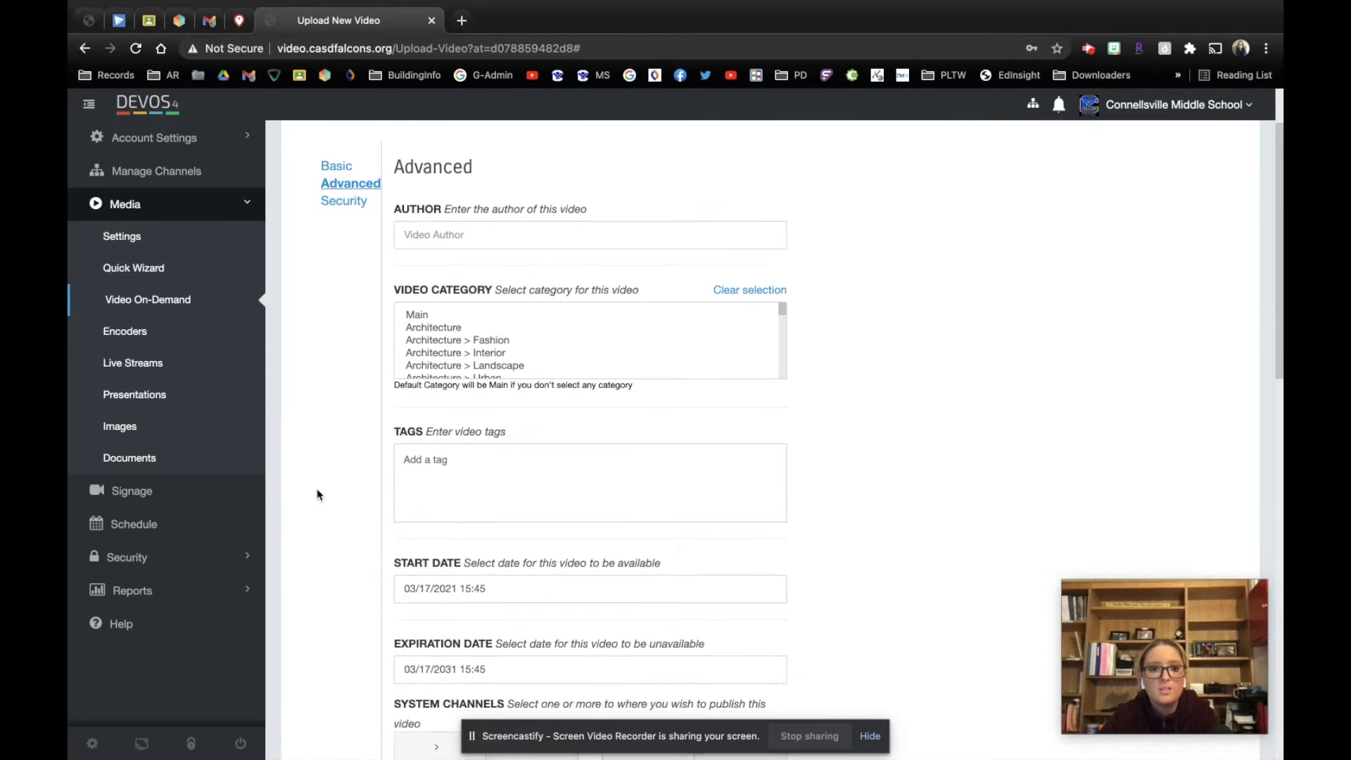
{"action": "scroll", "coordinate": [422, 549], "scroll_direction": "down", "scroll_amount": 1}
{"action": "left_click", "coordinate": [451, 505]}
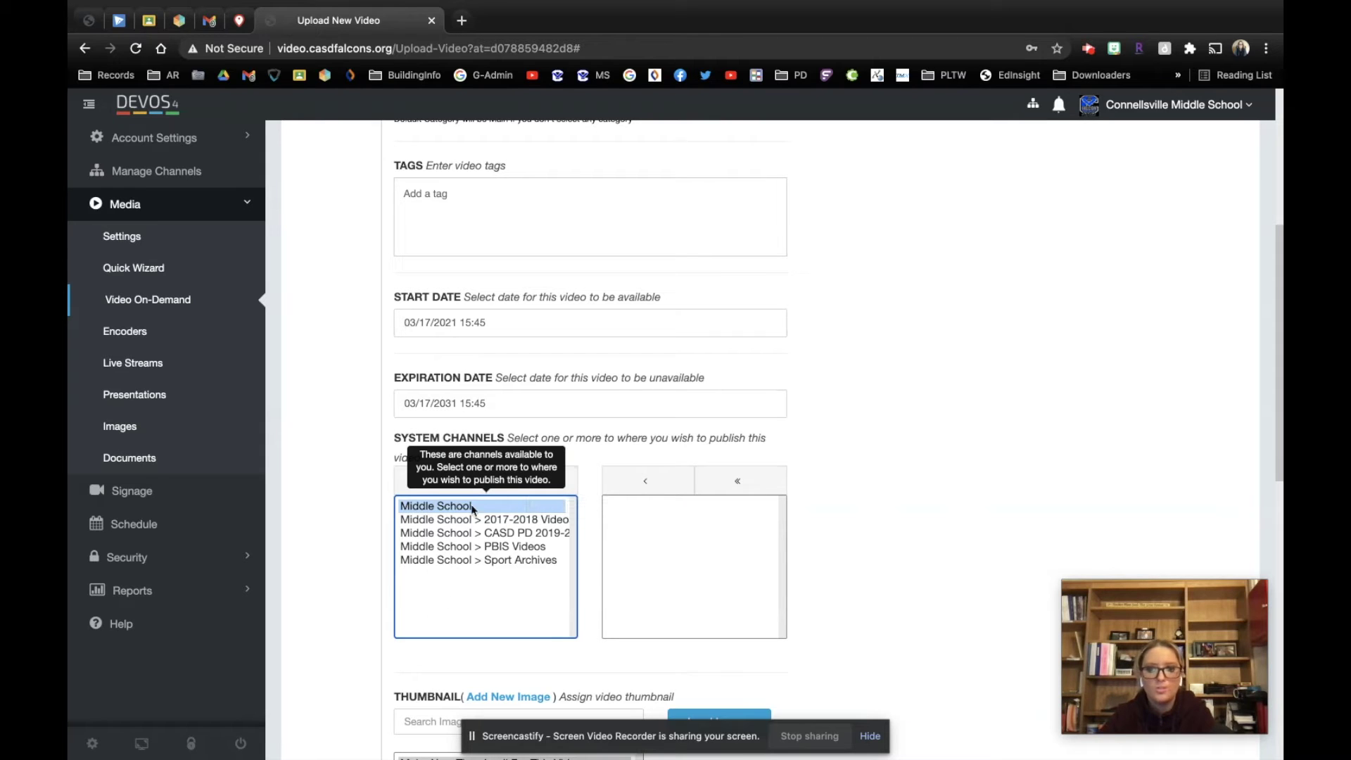
{"action": "left_click", "coordinate": [437, 486]}
{"action": "scroll", "coordinate": [646, 543], "scroll_direction": "down", "scroll_amount": 10}
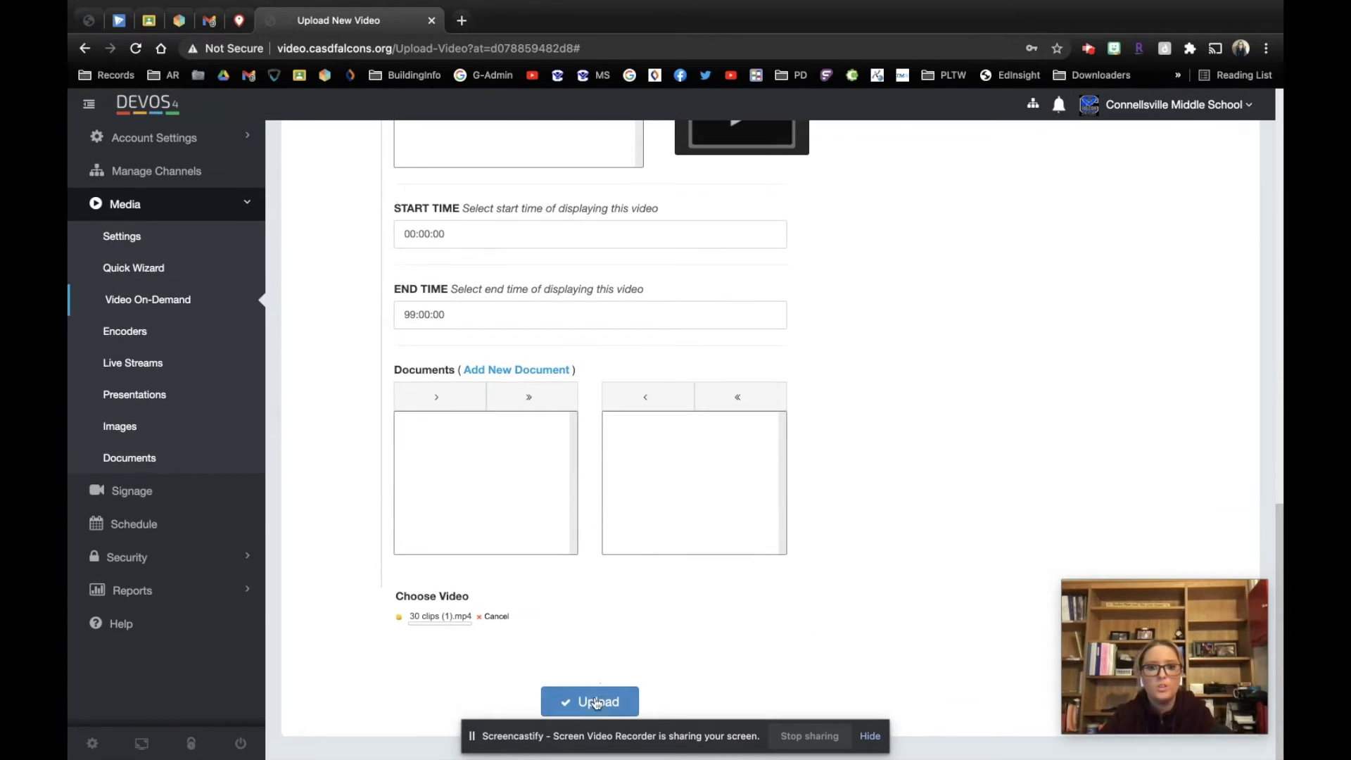
{"action": "left_click", "coordinate": [594, 698]}
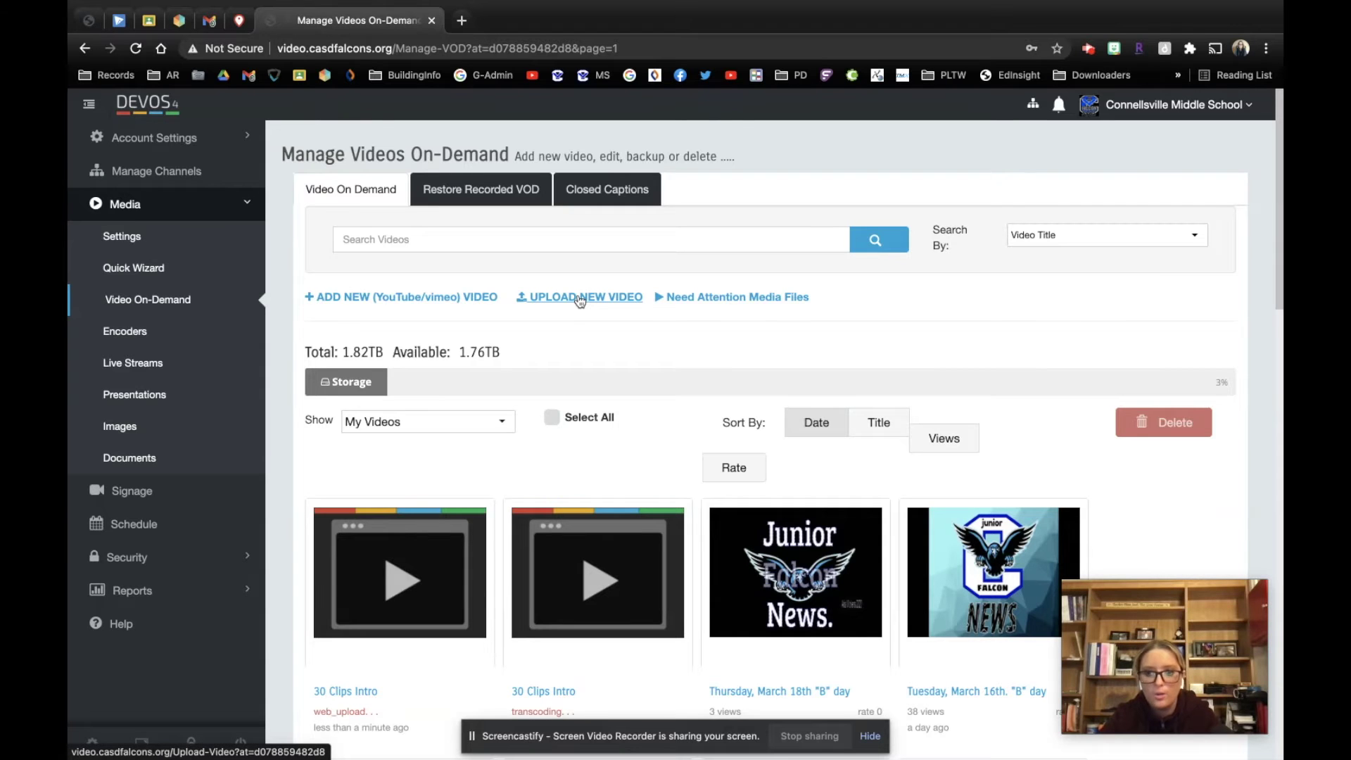
Step: Scroll the on-demand list to check the two processing 30 Clips Intro entries
{"action": "scroll", "coordinate": [573, 503], "scroll_direction": "down", "scroll_amount": 2}
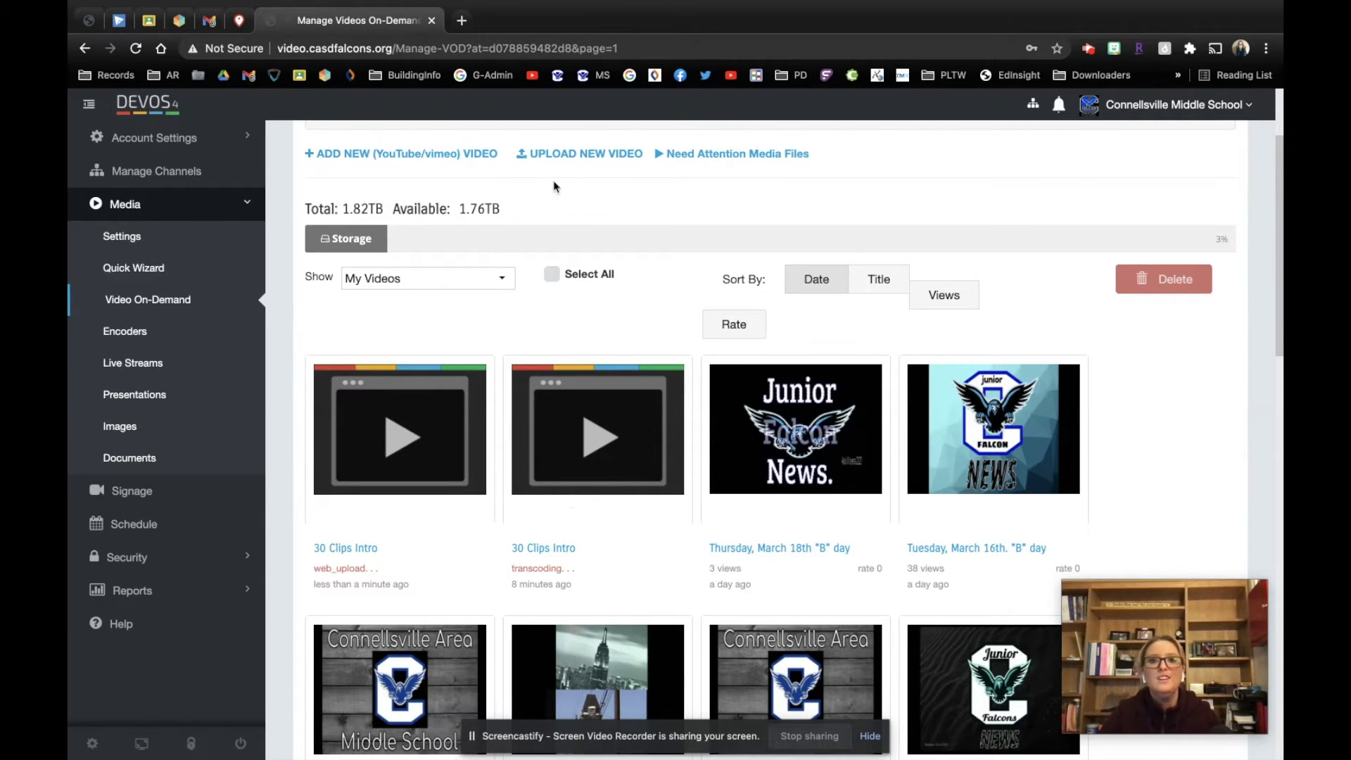
Step: Start another upload, attach the next student intro .mp4 file, and enter its title
{"action": "left_click", "coordinate": [575, 161]}
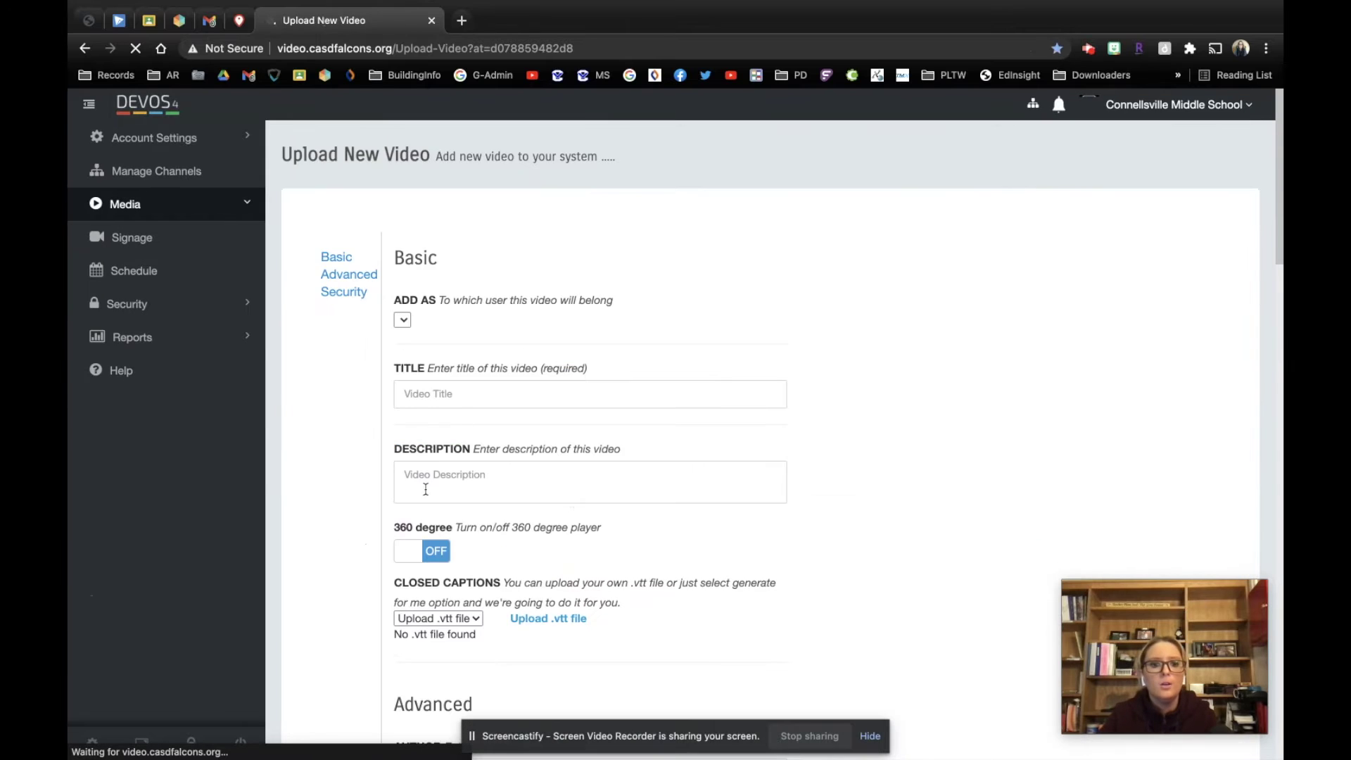
{"action": "scroll", "coordinate": [424, 382], "scroll_direction": "down", "scroll_amount": 3}
{"action": "scroll", "coordinate": [424, 382], "scroll_direction": "down", "scroll_amount": 10}
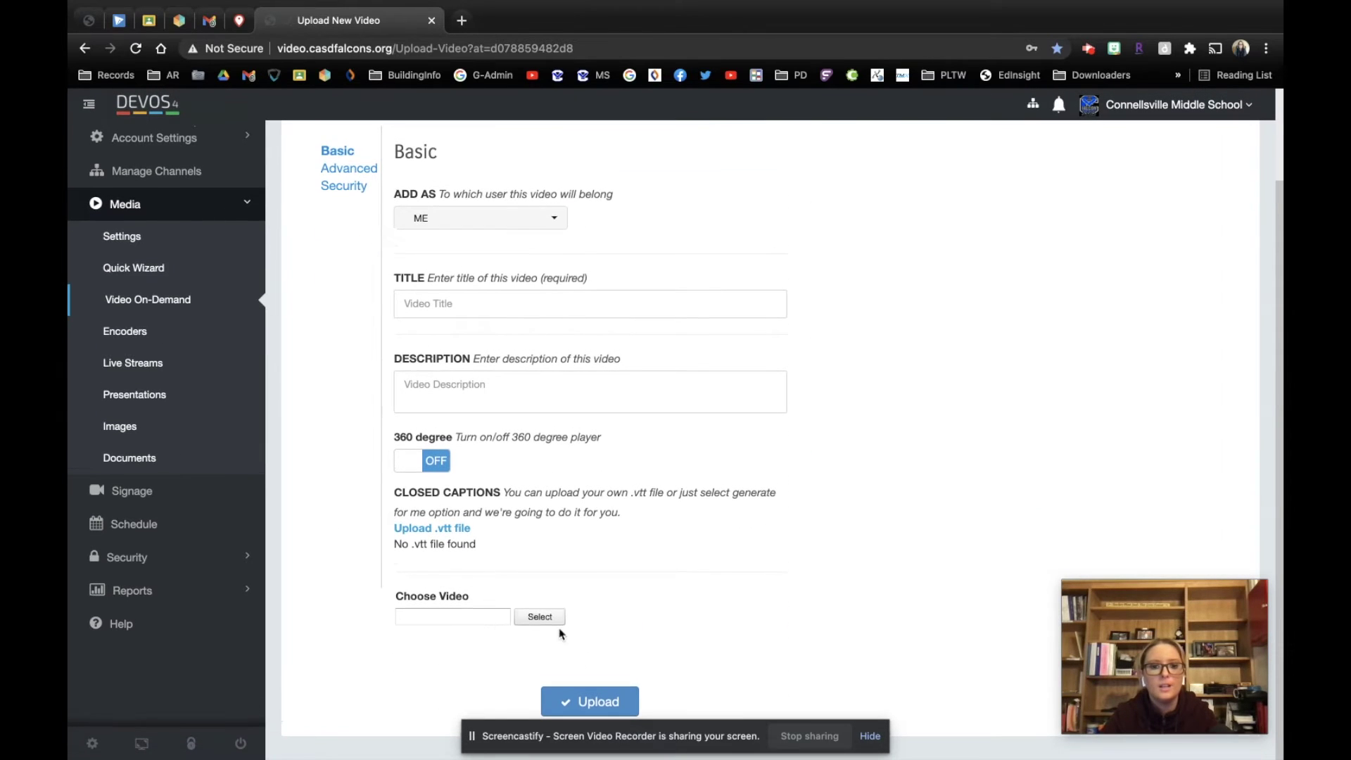
{"action": "left_click", "coordinate": [542, 619]}
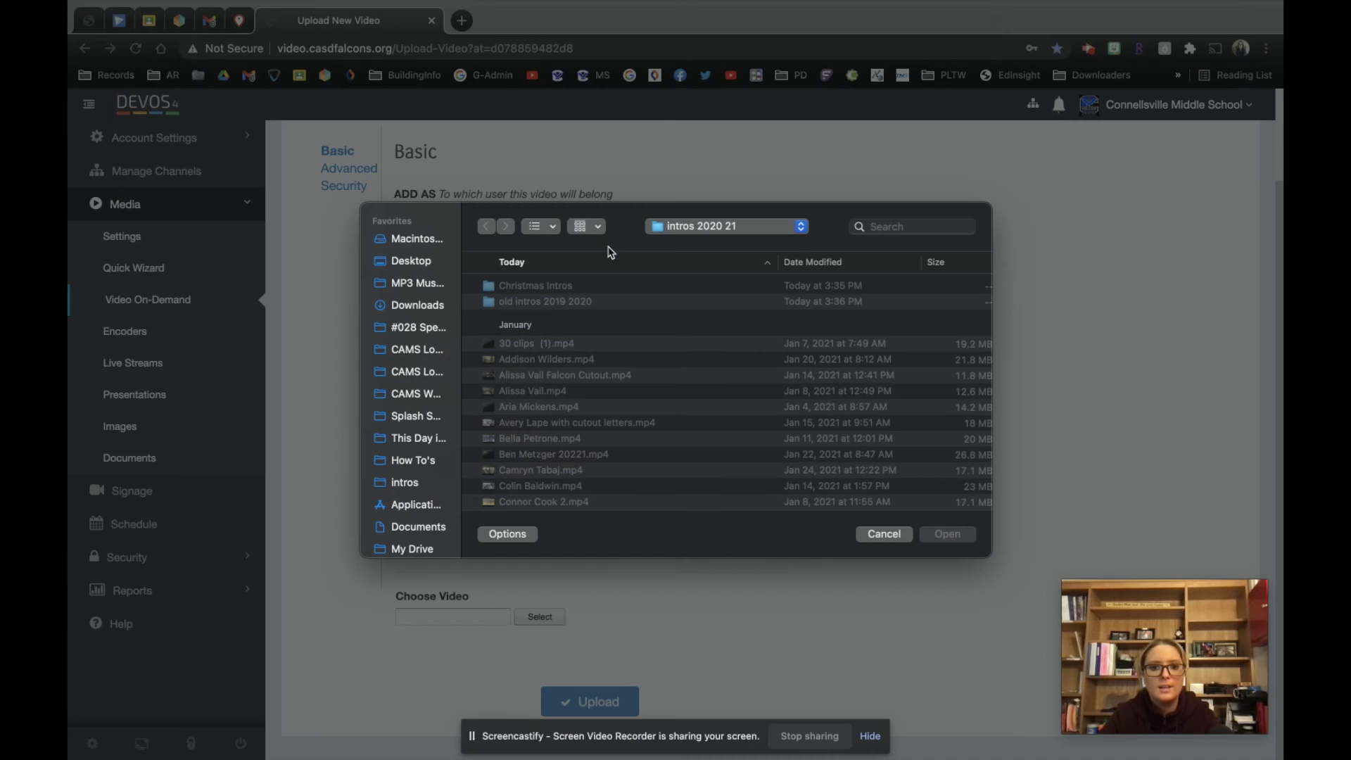
{"action": "left_click", "coordinate": [520, 362]}
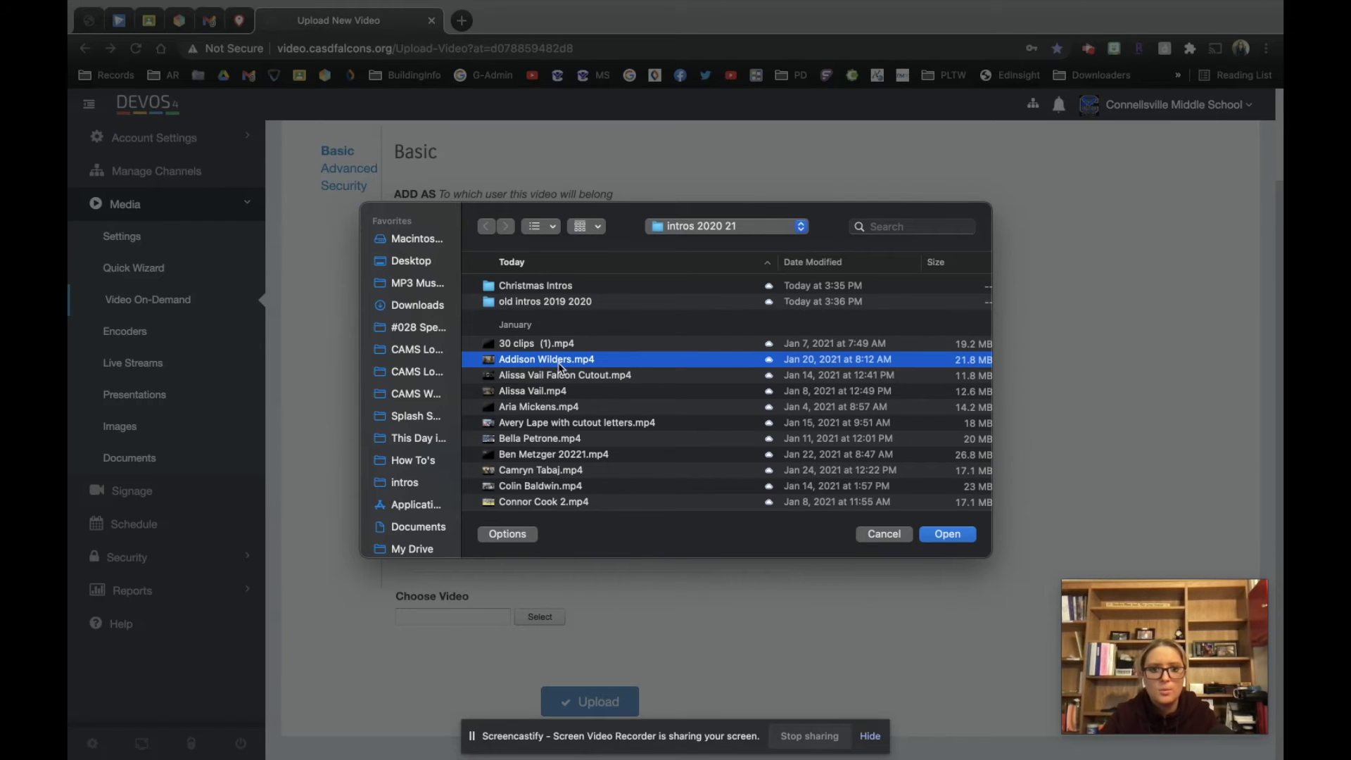
{"action": "left_click", "coordinate": [951, 535]}
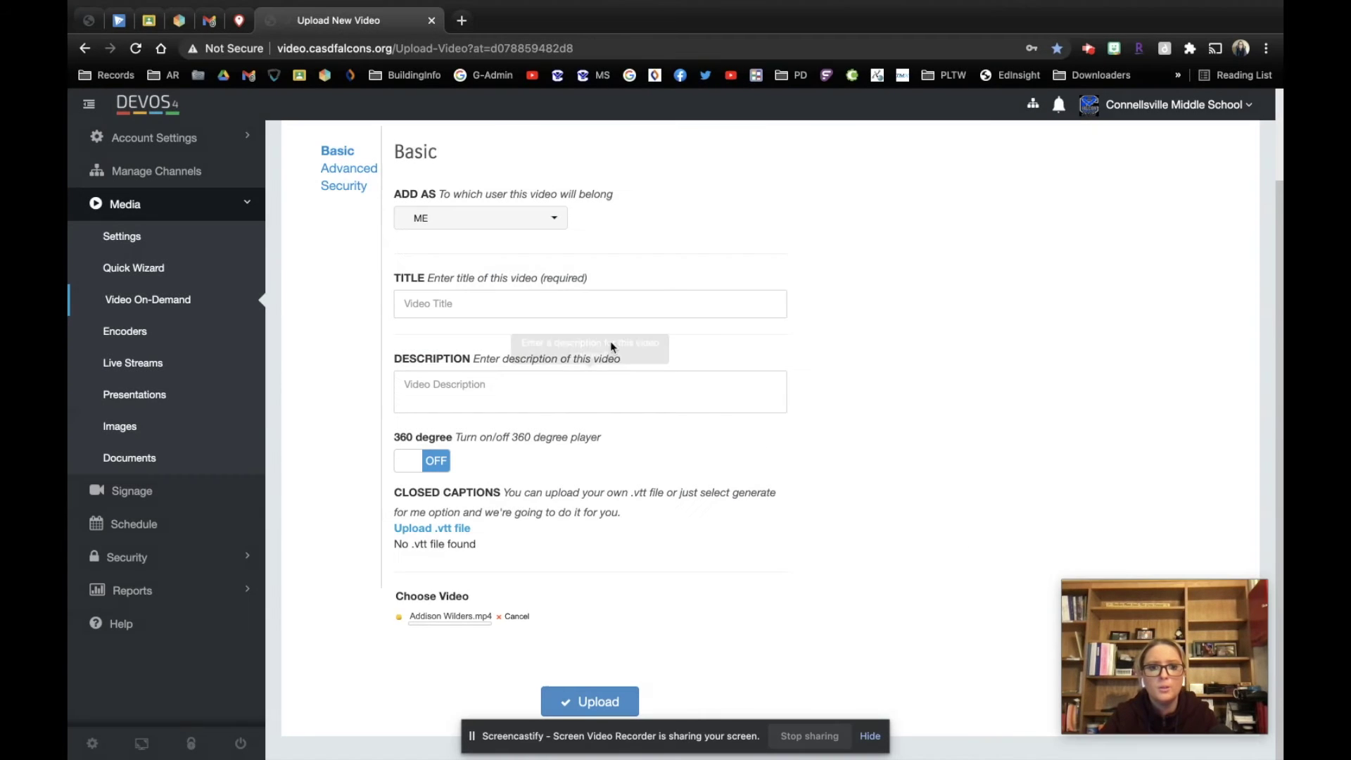
{"action": "left_click", "coordinate": [465, 316]}
{"action": "type", "text": "Addison W News Intro"}
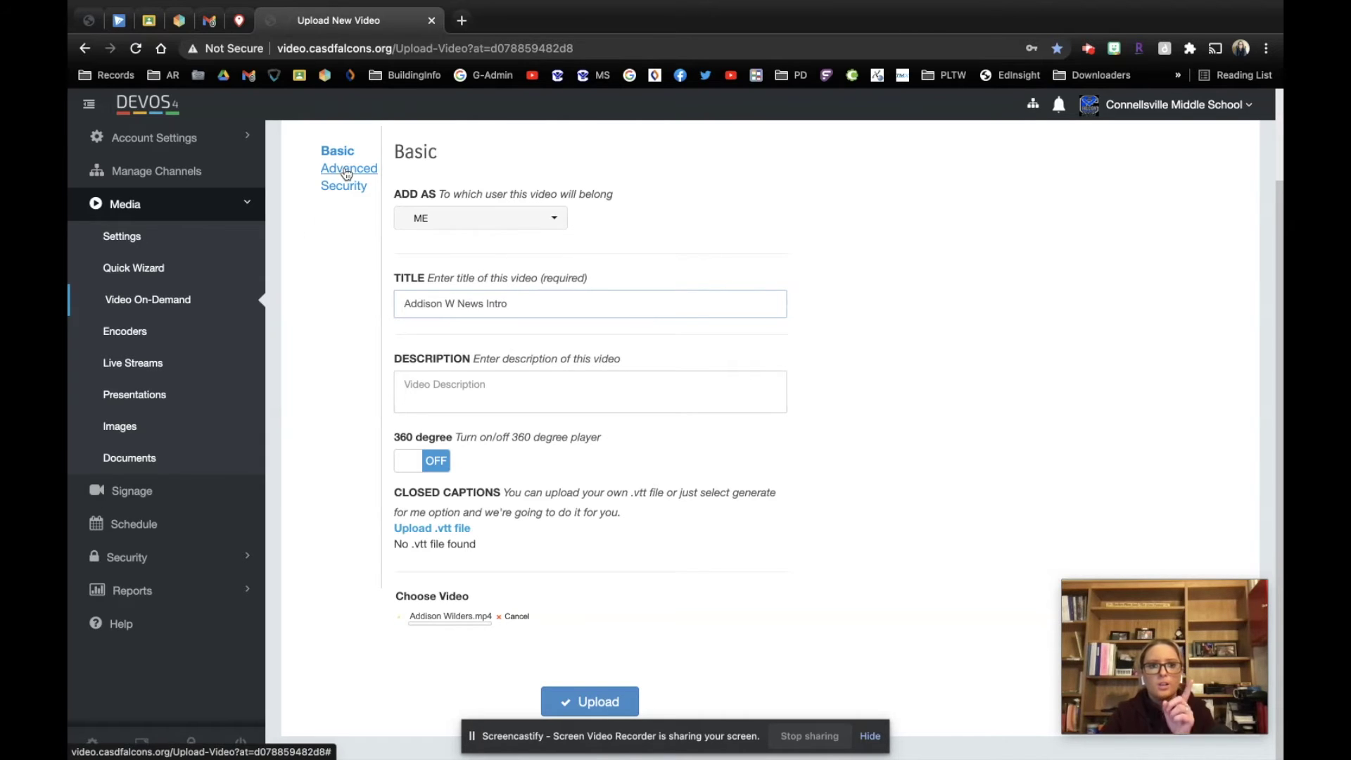
Step: Publish this video to the Middle School channel and start its upload
{"action": "left_click", "coordinate": [345, 171]}
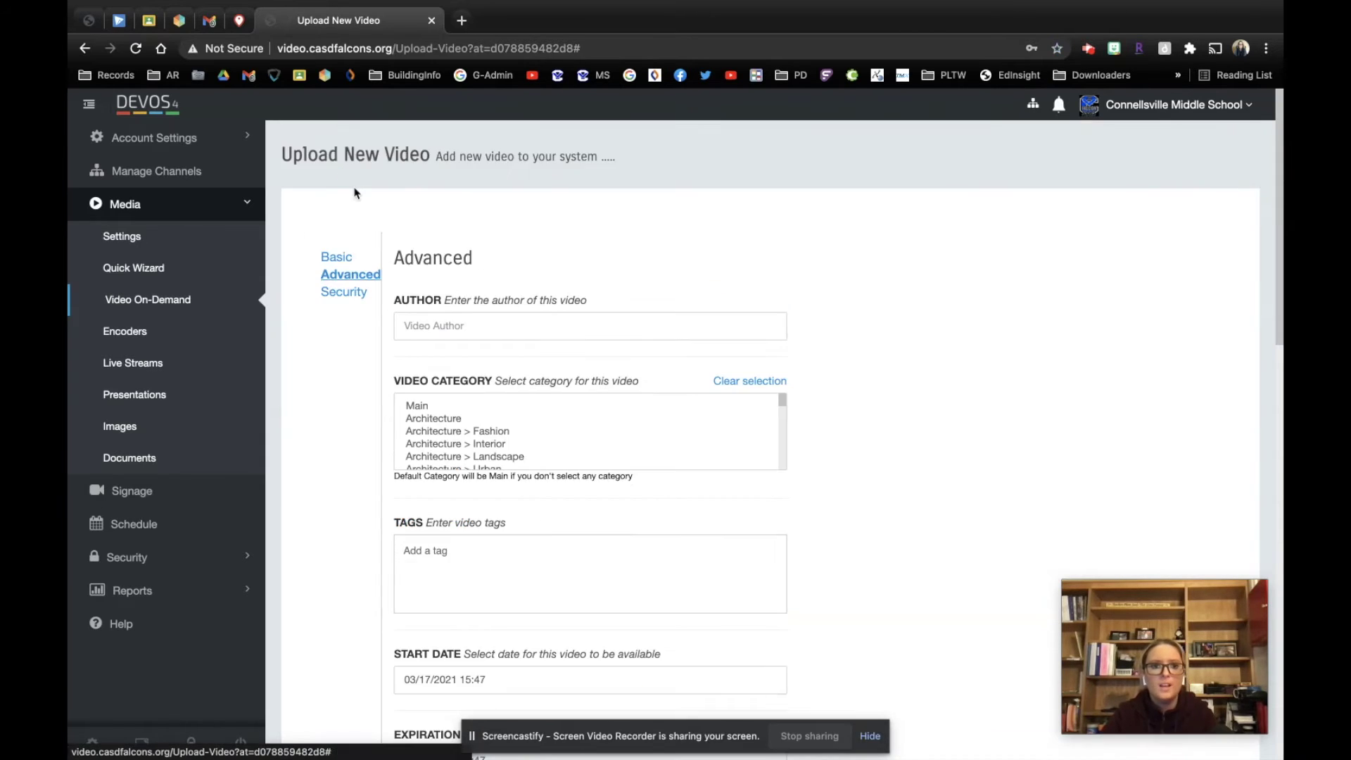
{"action": "scroll", "coordinate": [373, 578], "scroll_direction": "down", "scroll_amount": 5}
{"action": "left_click", "coordinate": [436, 596]}
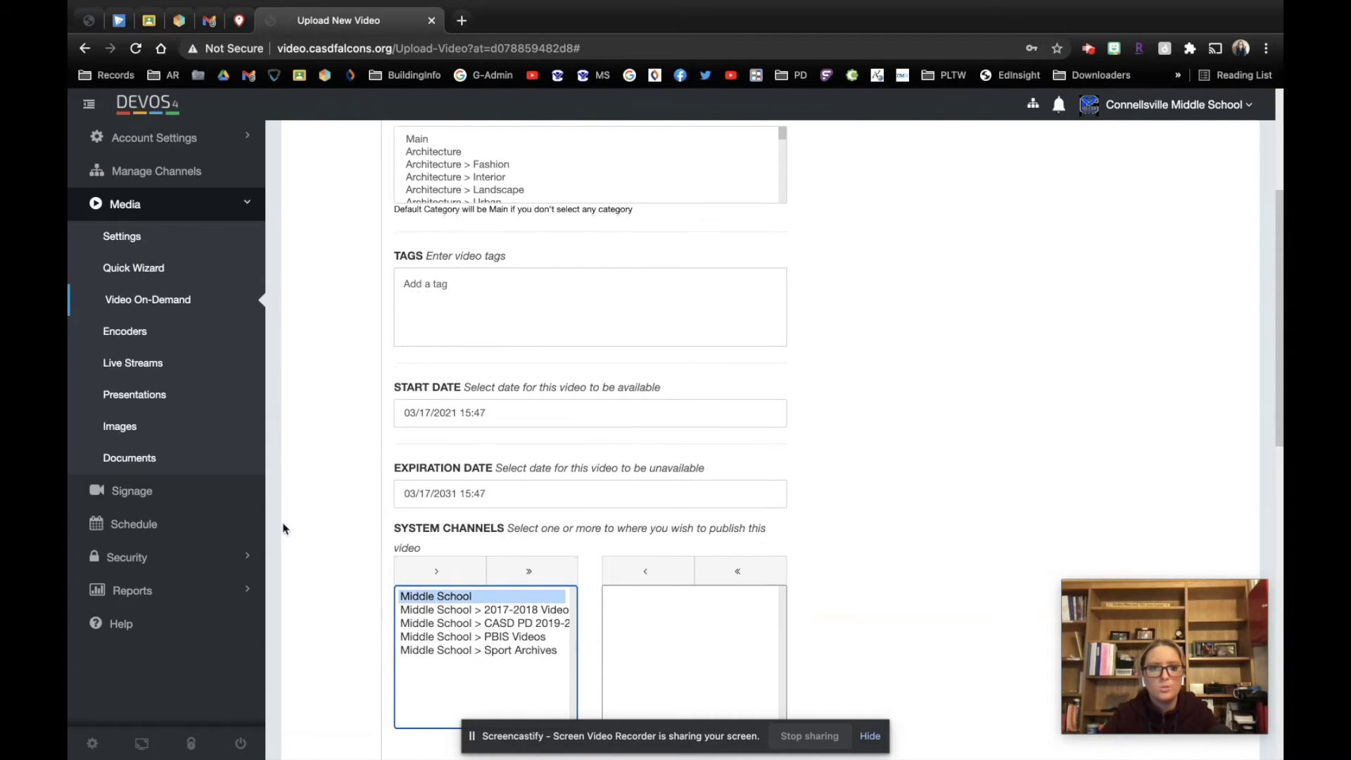
{"action": "left_click", "coordinate": [436, 573]}
{"action": "scroll", "coordinate": [450, 549], "scroll_direction": "down", "scroll_amount": 8}
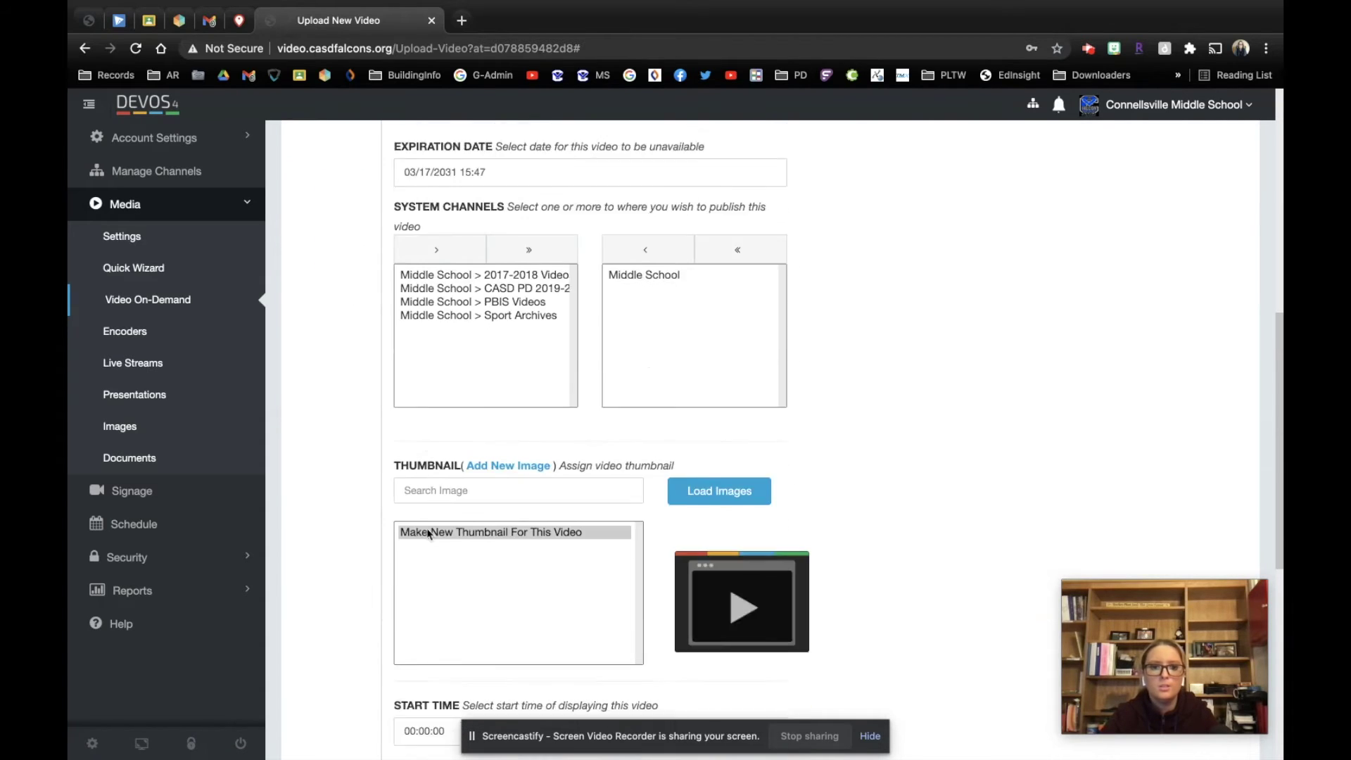
{"action": "scroll", "coordinate": [427, 533], "scroll_direction": "down", "scroll_amount": 4}
{"action": "left_click", "coordinate": [592, 700]}
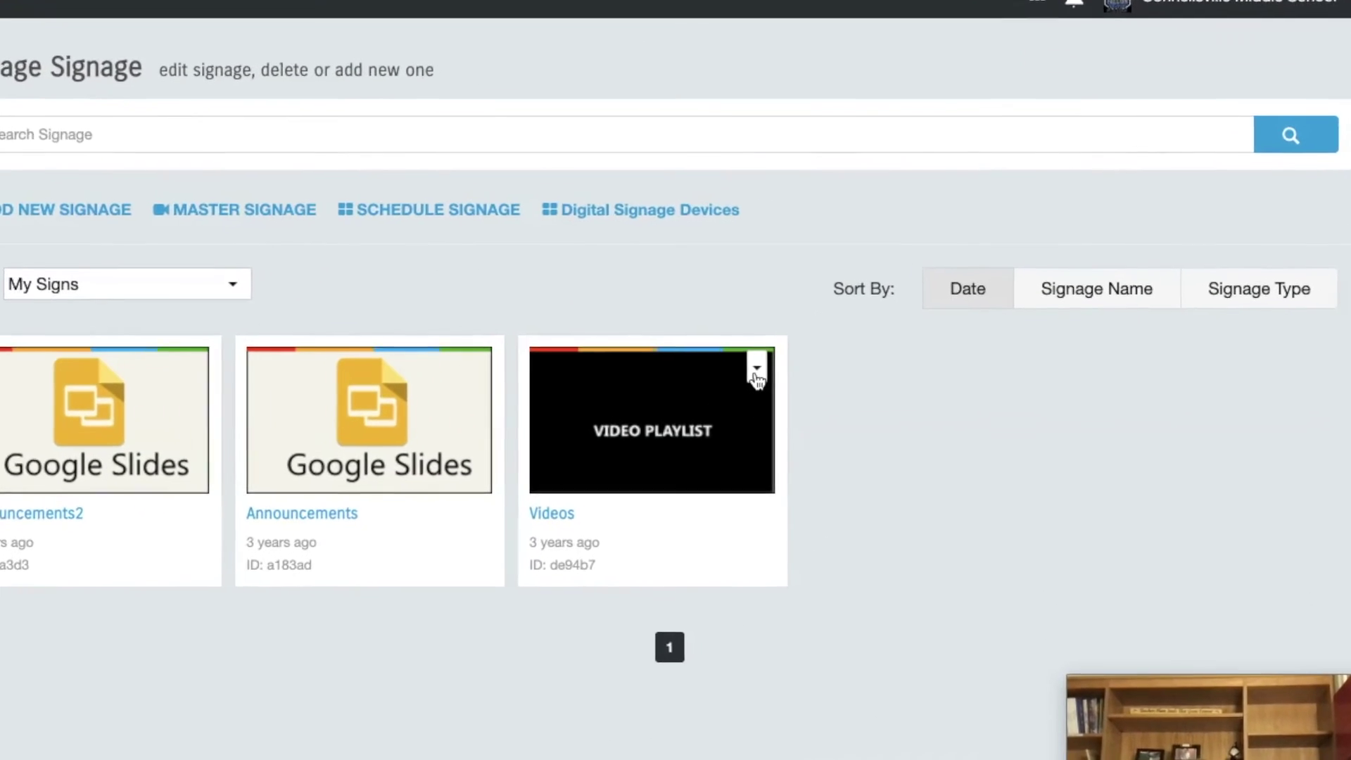
Step: Choose Edit from the Videos signage card's dropdown
{"action": "left_click", "coordinate": [729, 380]}
{"action": "left_click", "coordinate": [770, 408]}
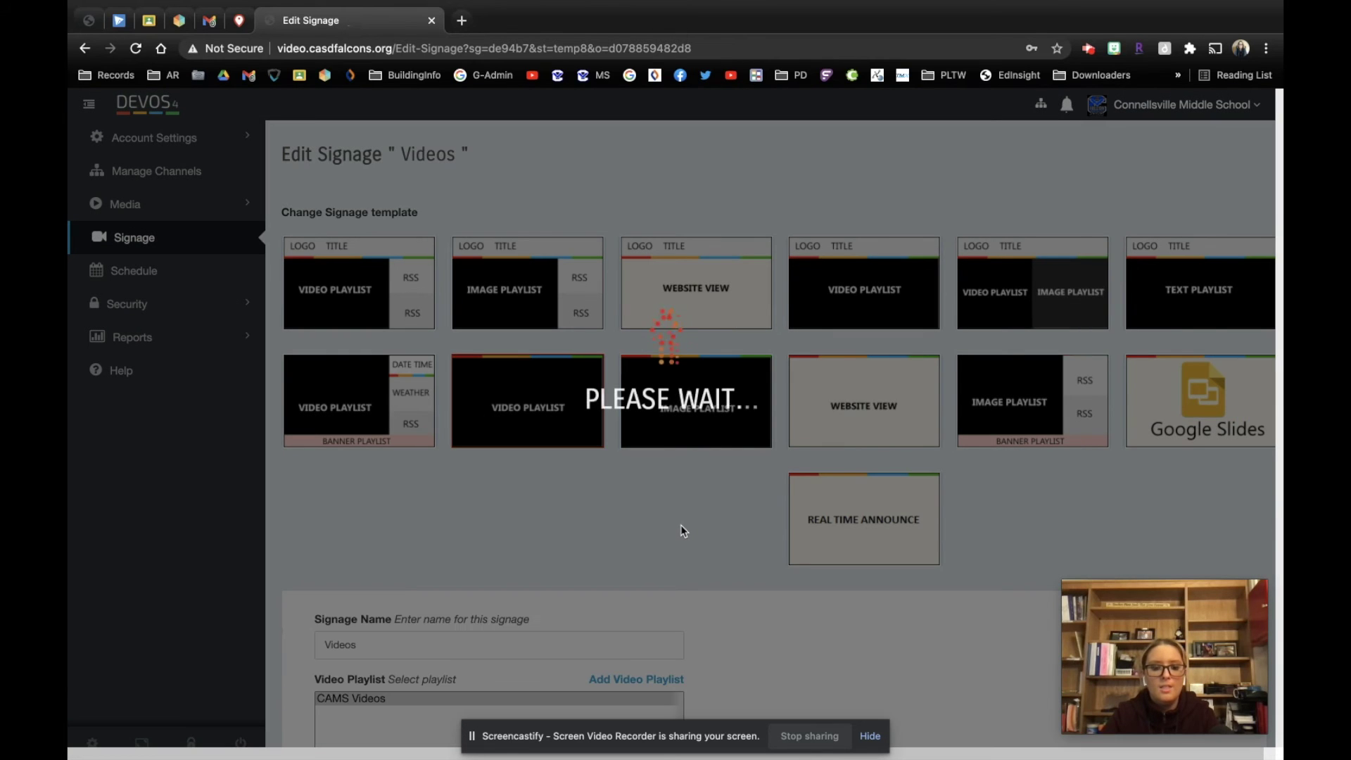
Step: Open the CAMS Videos playlist in the Video Playlist editor, showing its five videos
{"action": "scroll", "coordinate": [681, 528], "scroll_direction": "down", "scroll_amount": 1}
{"action": "scroll", "coordinate": [681, 529], "scroll_direction": "down", "scroll_amount": 2}
{"action": "left_click", "coordinate": [430, 382]}
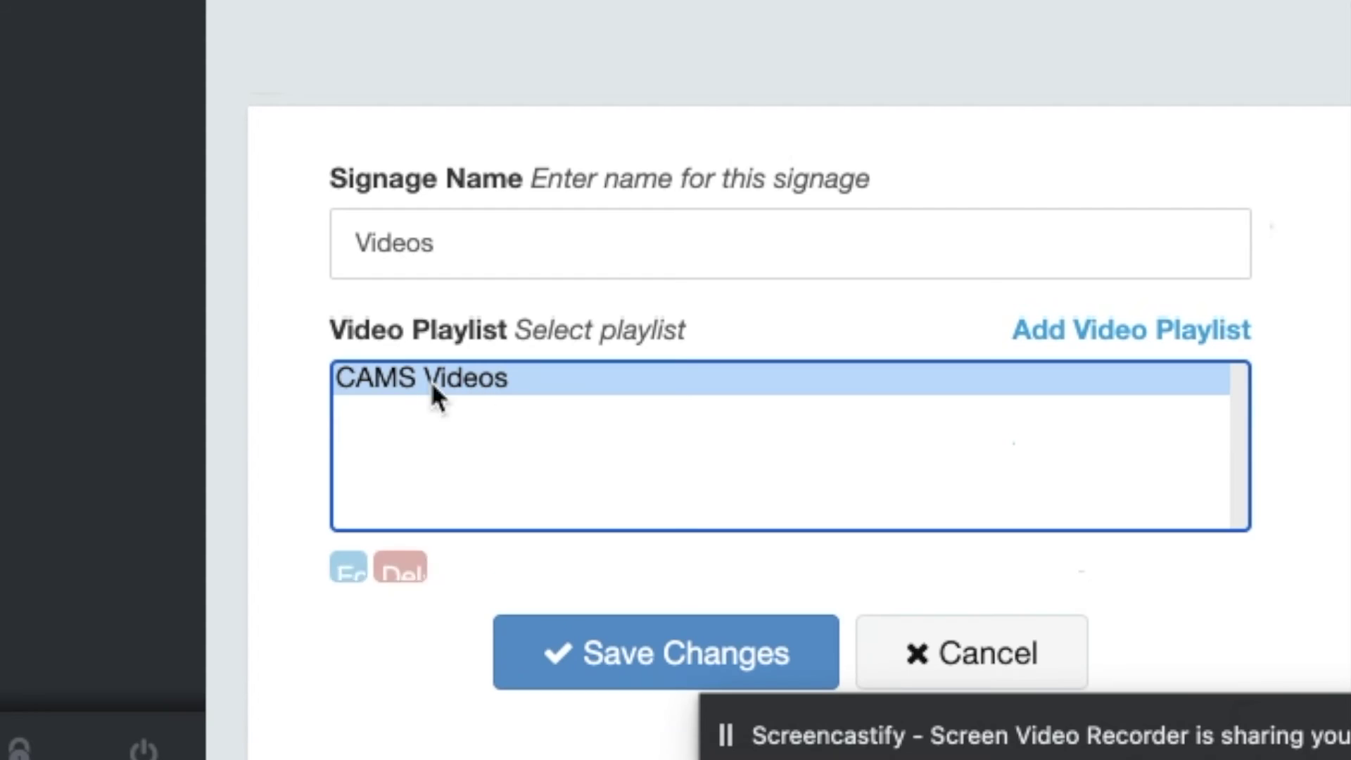
{"action": "left_click", "coordinate": [355, 594]}
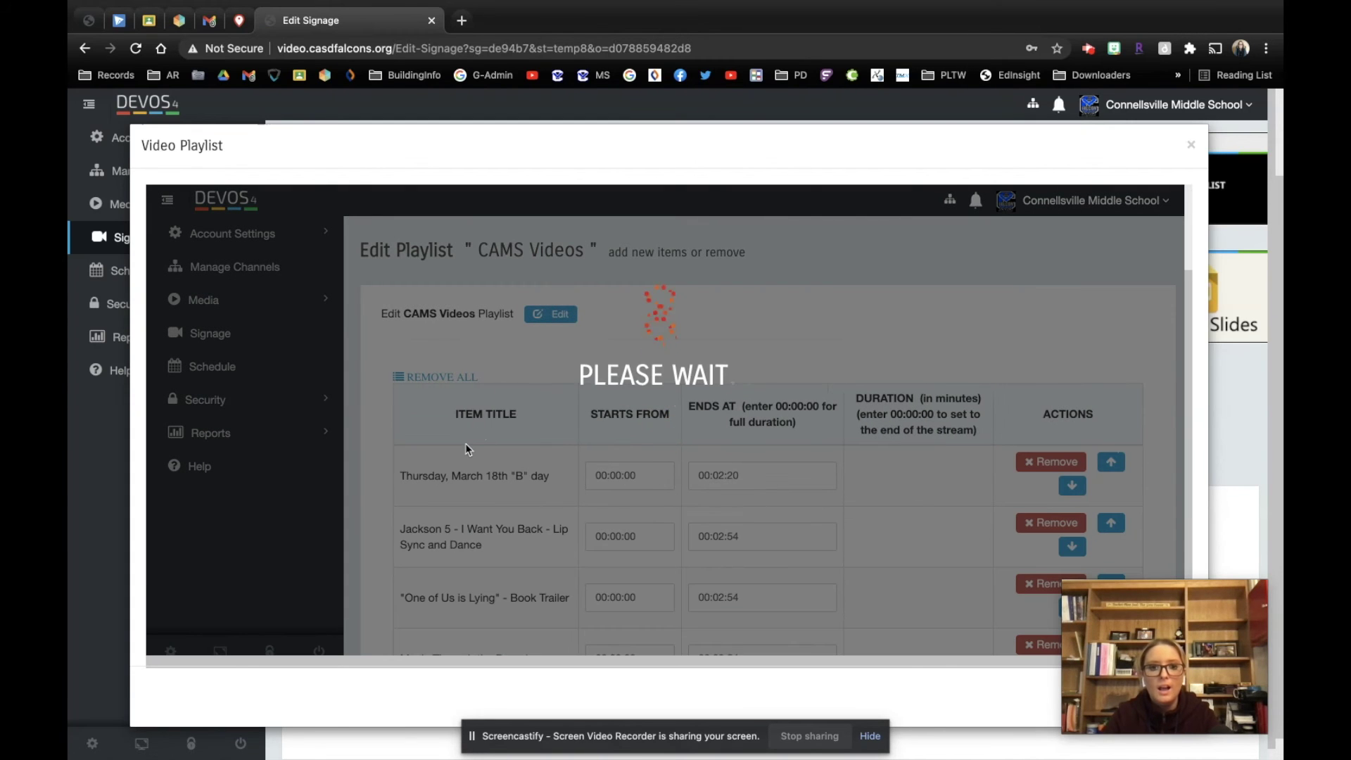
{"action": "scroll", "coordinate": [465, 448], "scroll_direction": "down", "scroll_amount": 4}
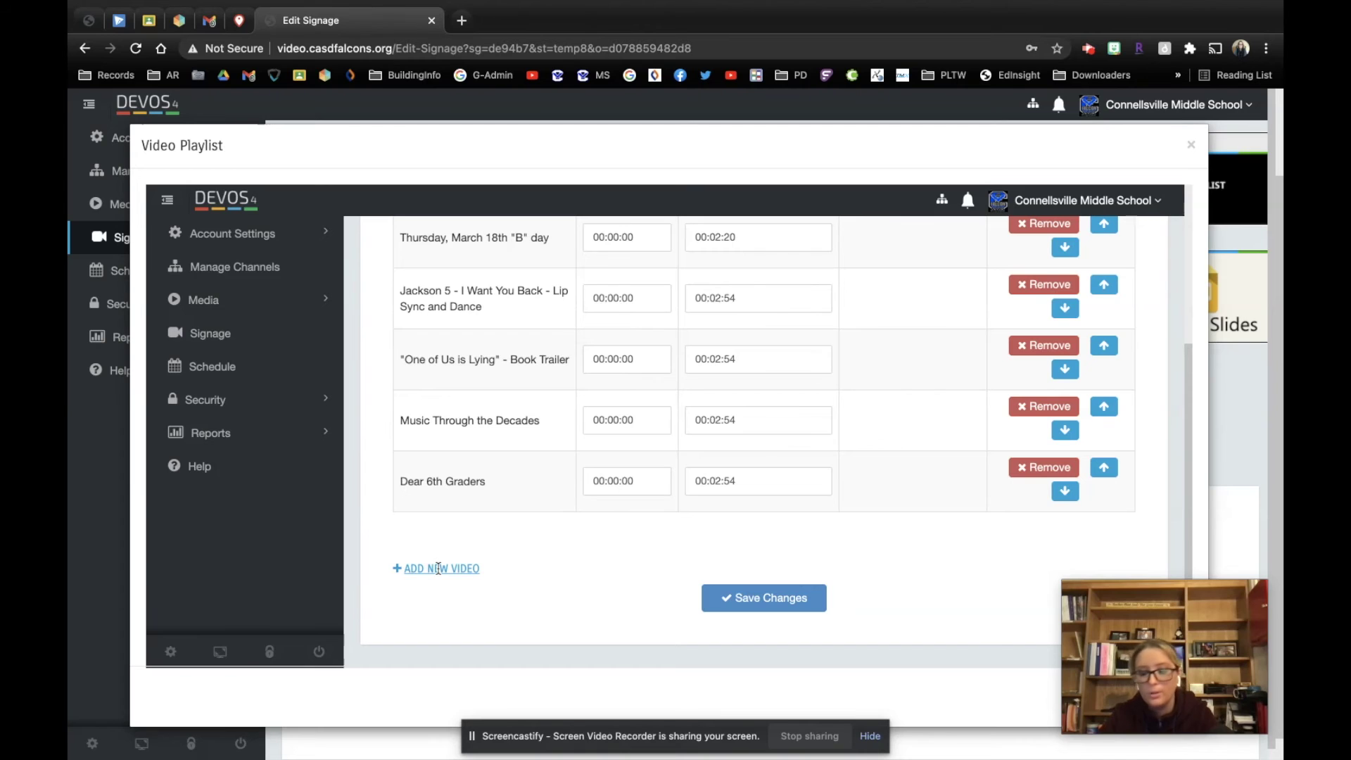
Step: Browse the list of VOD videos available to add to CAMS Videos
{"action": "left_click", "coordinate": [438, 569]}
{"action": "scroll", "coordinate": [438, 568], "scroll_direction": "down", "scroll_amount": 2}
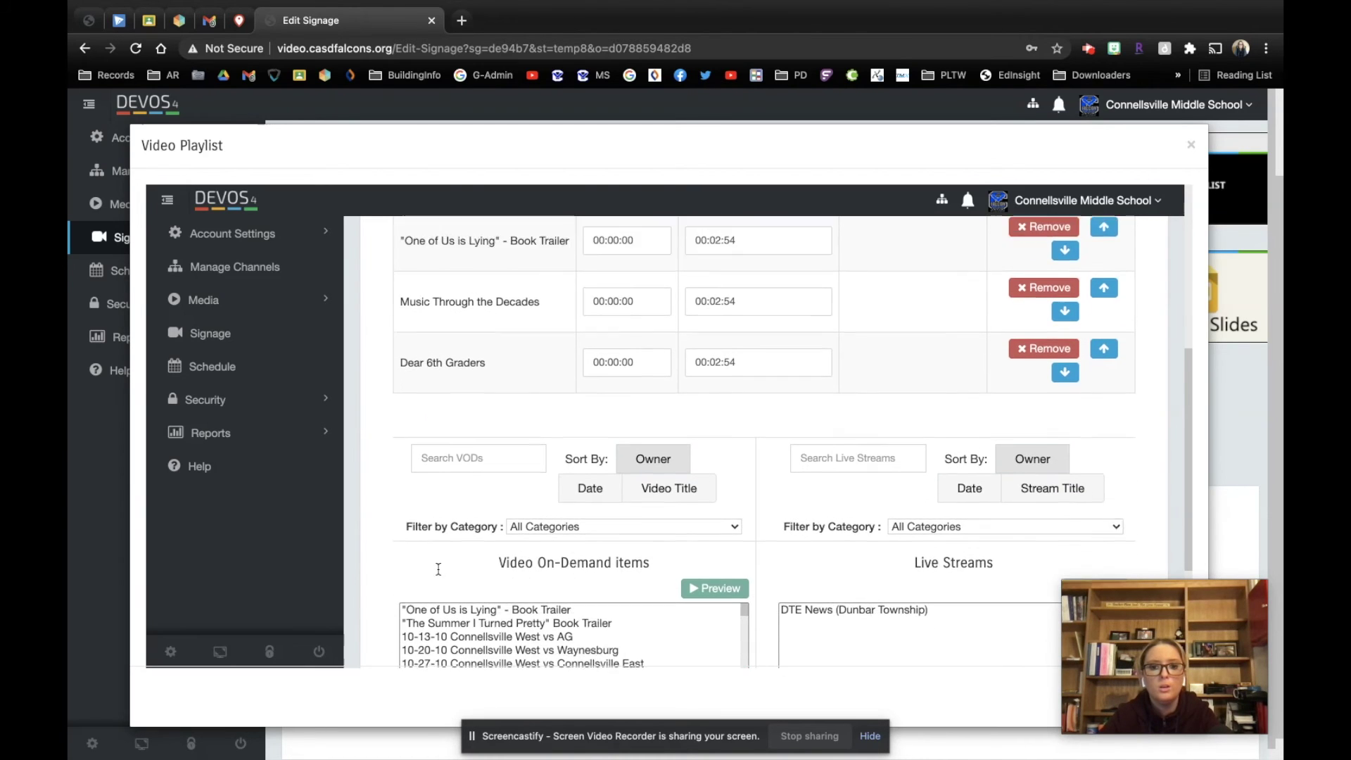
{"action": "scroll", "coordinate": [442, 584], "scroll_direction": "down", "scroll_amount": 2}
{"action": "scroll", "coordinate": [445, 593], "scroll_direction": "down", "scroll_amount": 3}
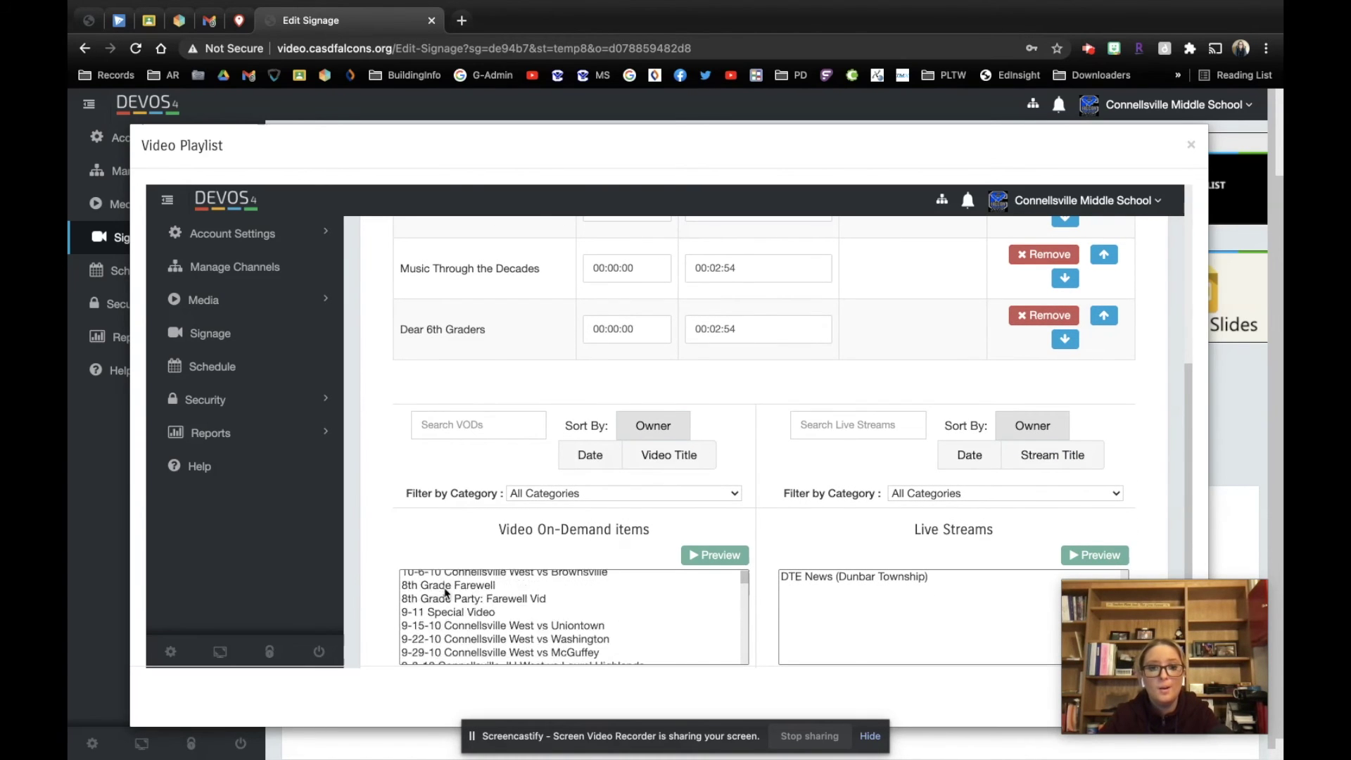
{"action": "scroll", "coordinate": [445, 593], "scroll_direction": "down", "scroll_amount": 10}
{"action": "scroll", "coordinate": [445, 593], "scroll_direction": "up", "scroll_amount": 10}
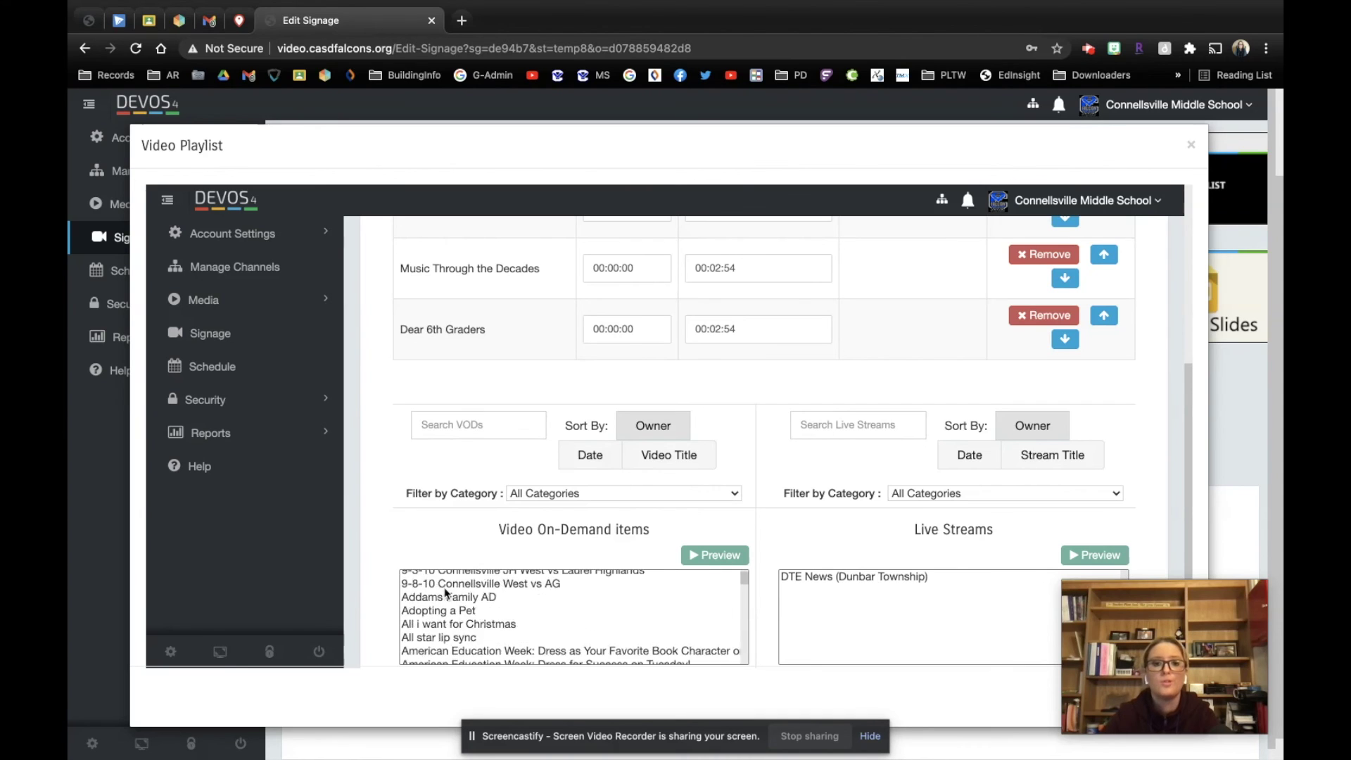
{"action": "scroll", "coordinate": [446, 593], "scroll_direction": "up", "scroll_amount": 10}
{"action": "scroll", "coordinate": [496, 522], "scroll_direction": "down", "scroll_amount": 5}
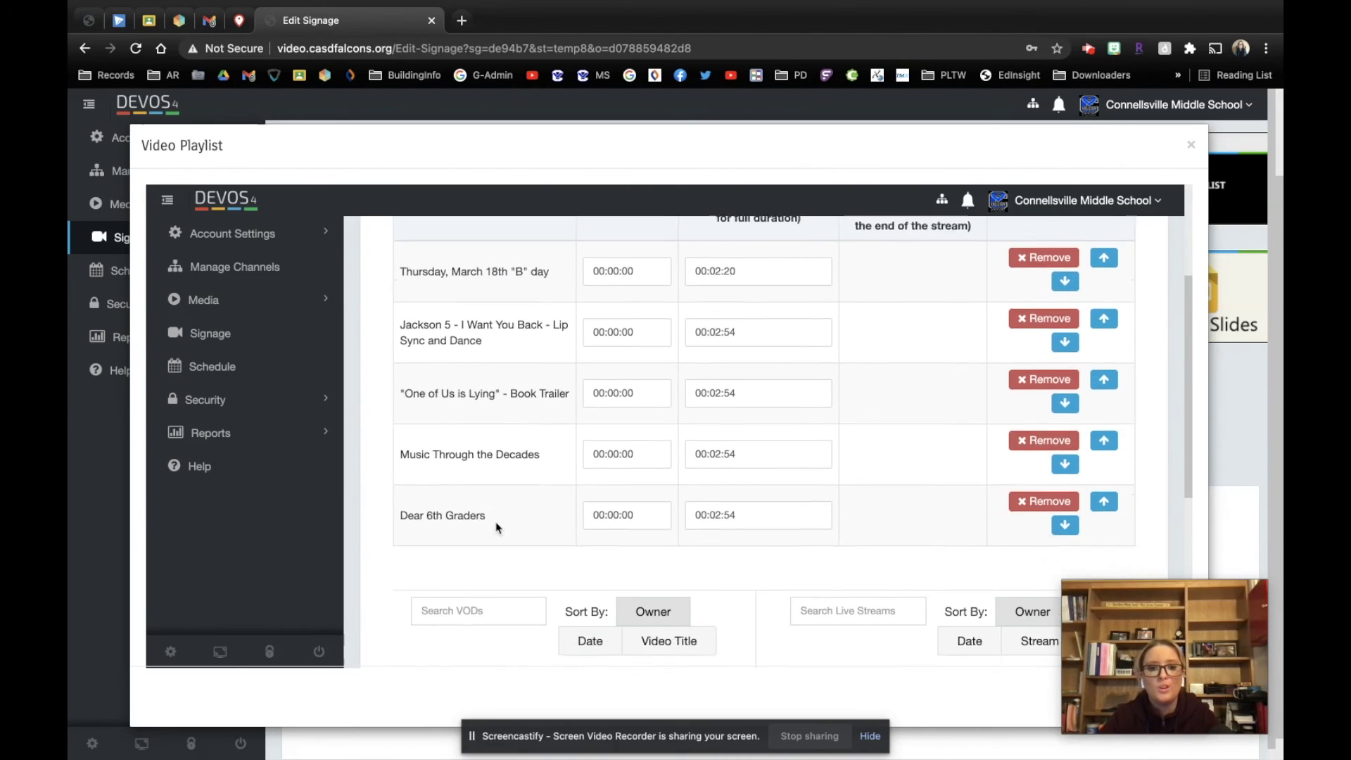
Step: Sort the available videos by Date, then close the Video Playlist editor without adding any
{"action": "left_click", "coordinate": [804, 191]}
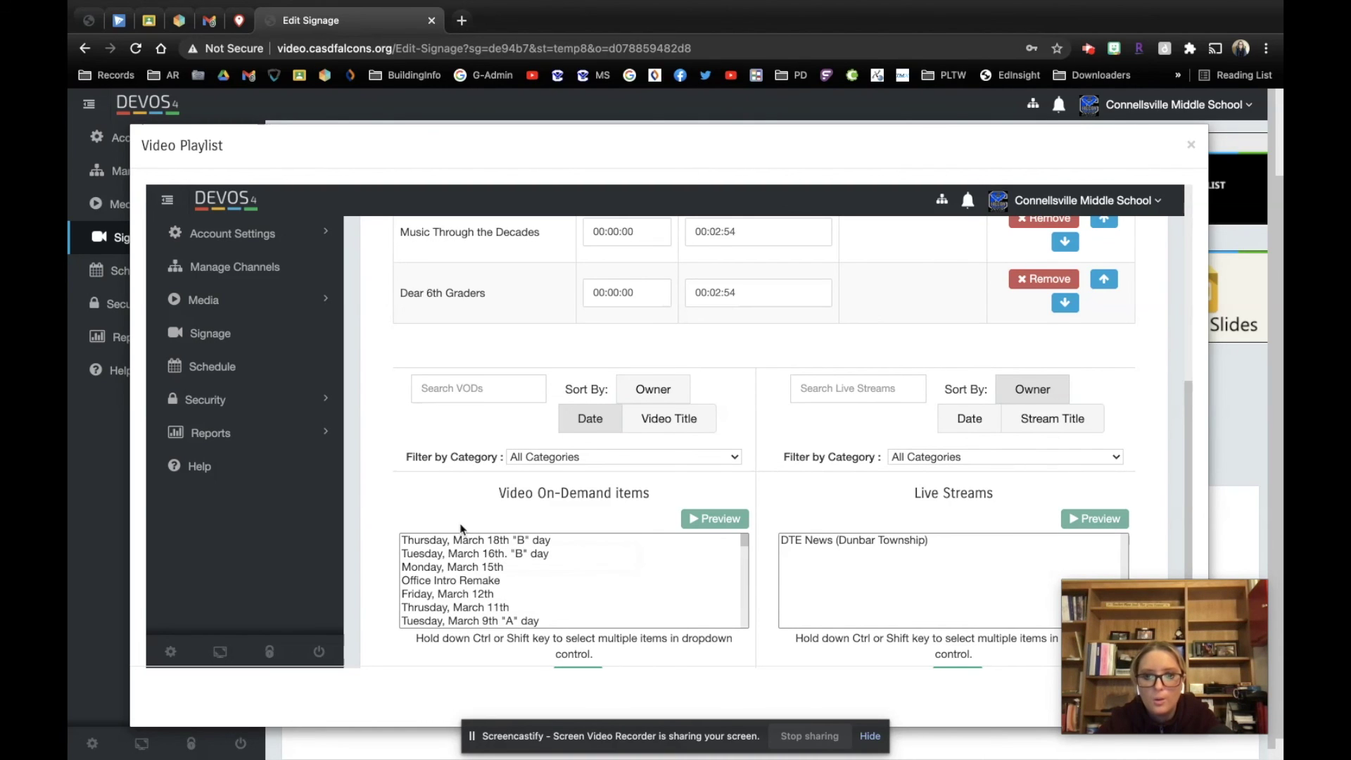
{"action": "scroll", "coordinate": [460, 529], "scroll_direction": "down", "scroll_amount": 1}
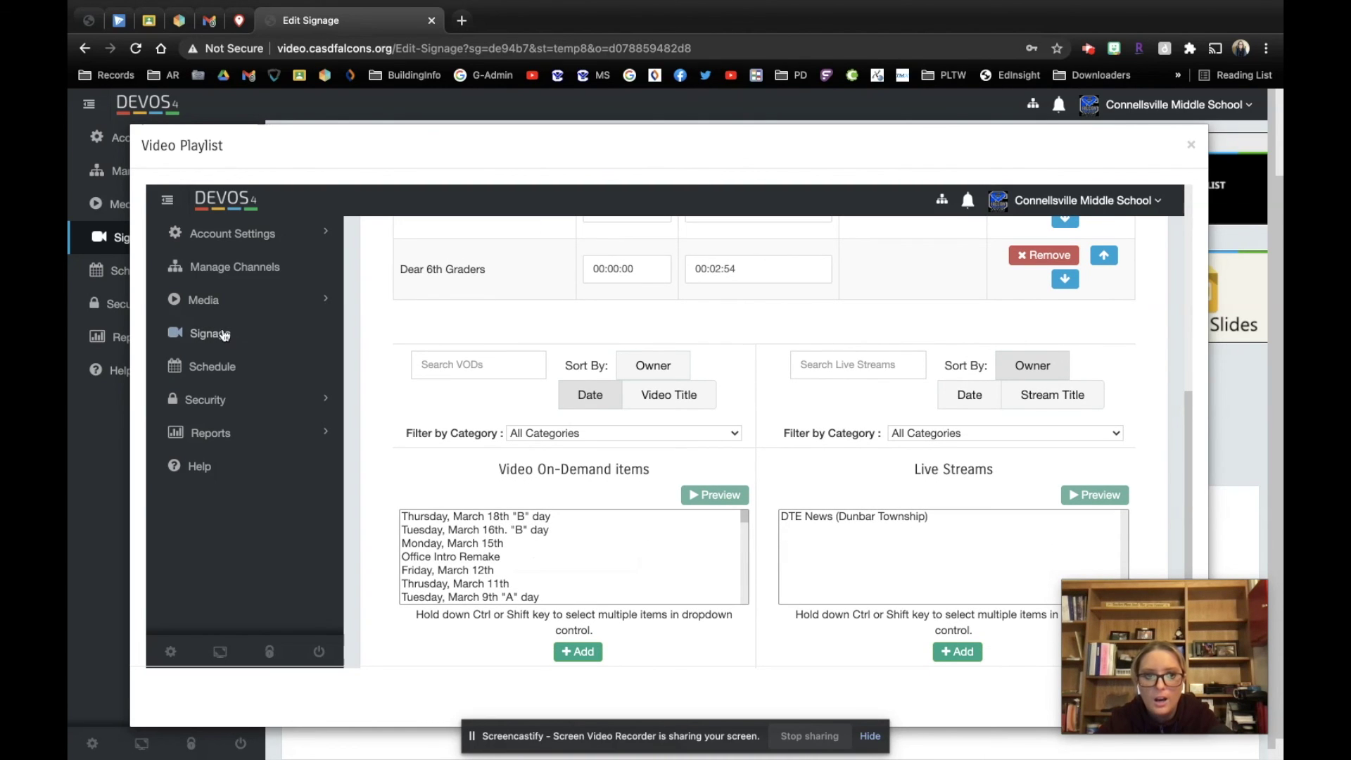
{"action": "left_click", "coordinate": [1190, 146]}
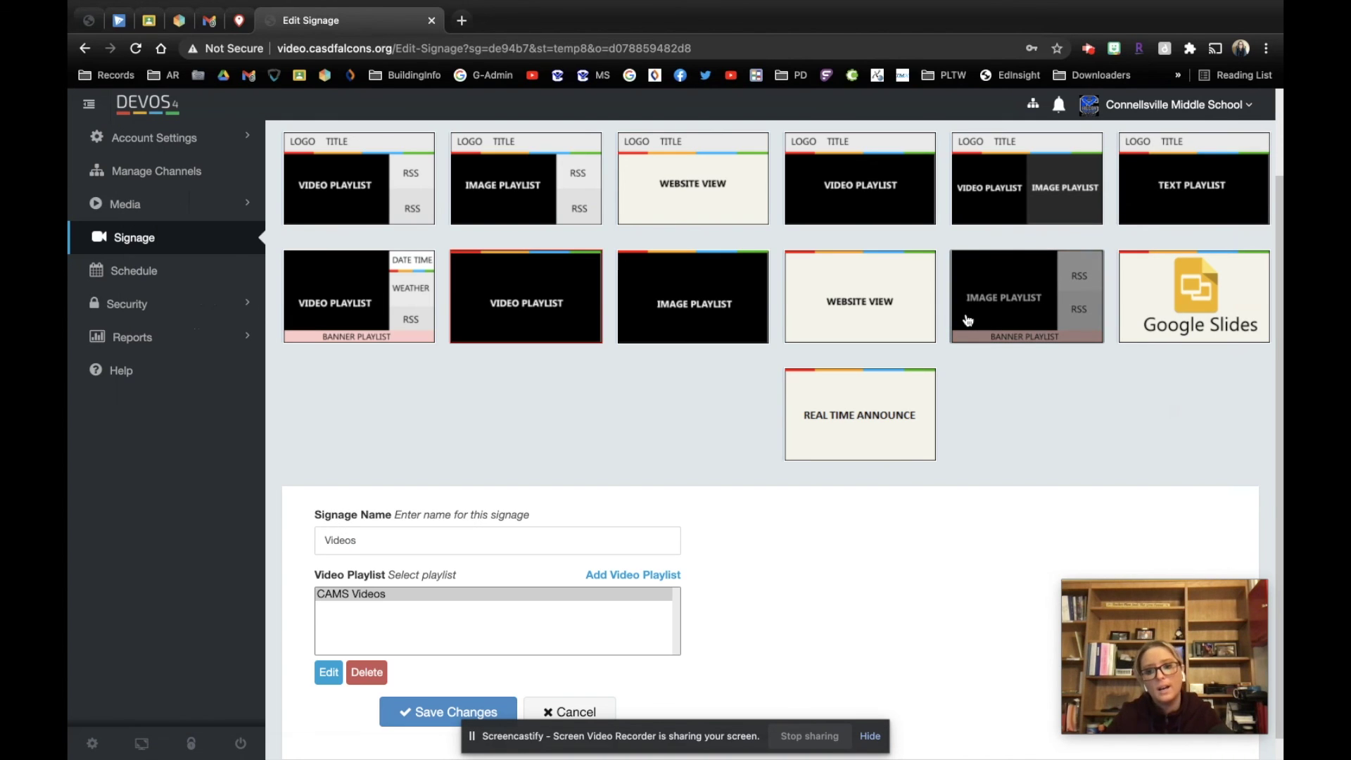